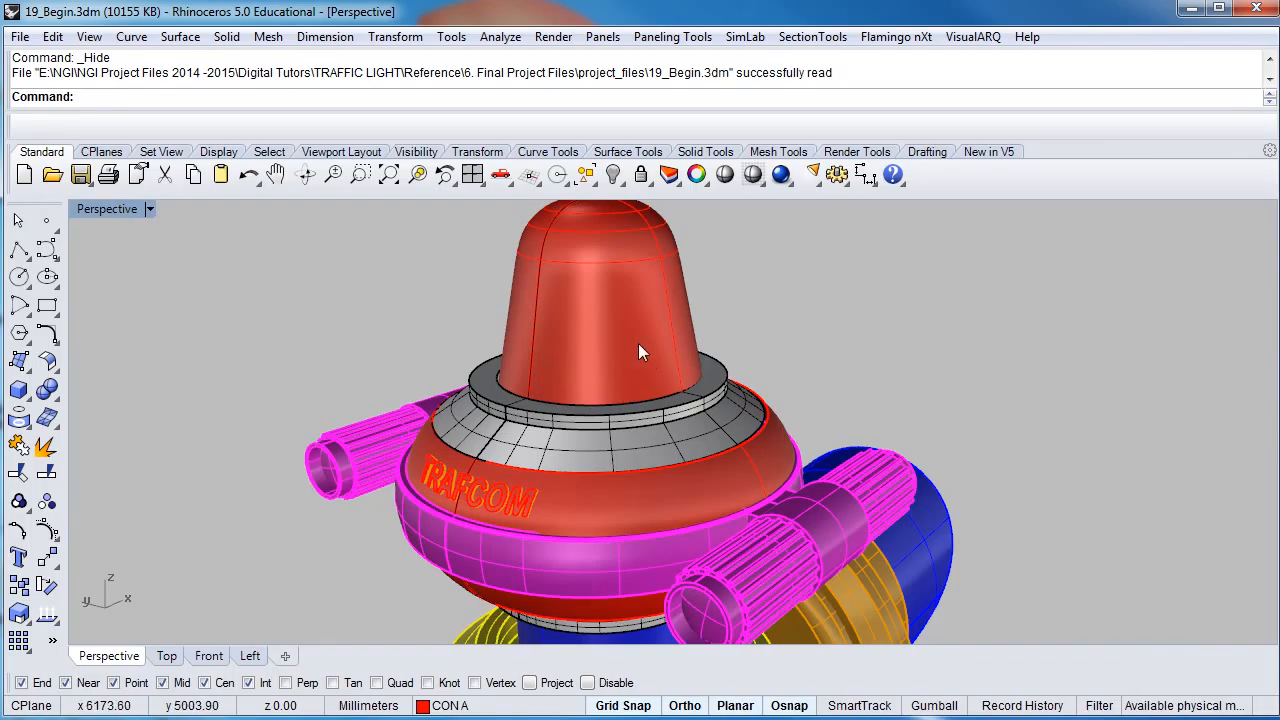
Step: Isolate the upper head assembly with the TRAFCOM lettering by hiding it and swapping the hidden and visible objects
right_drag(567, 383, 573, 339)
right_drag(586, 388, 611, 365)
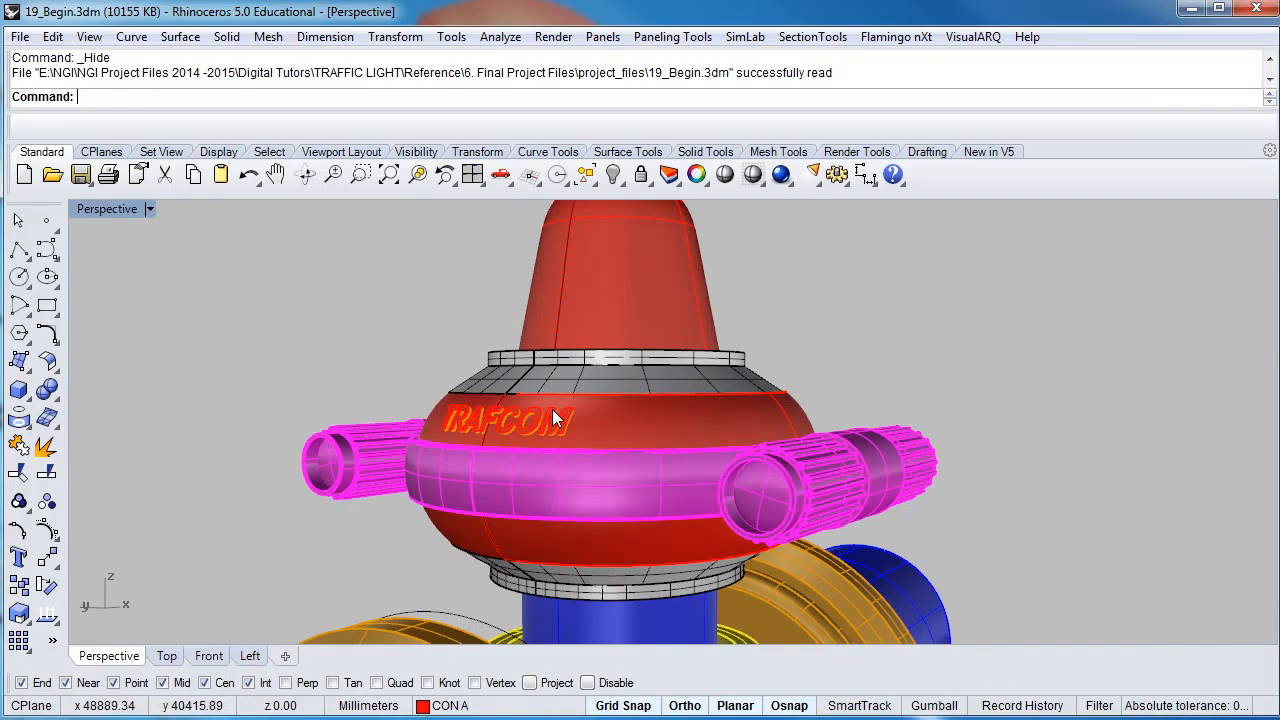
scroll(552, 409, up, 4)
scroll(503, 451, up, 1)
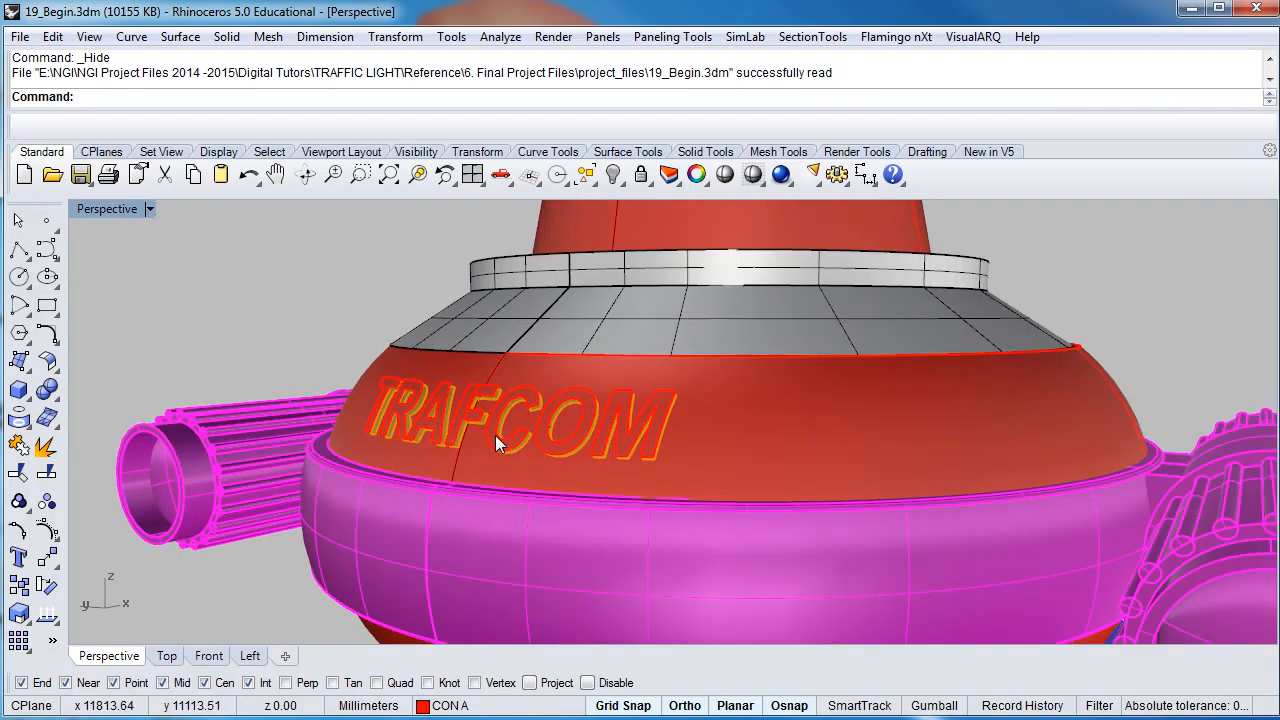
right_drag(495, 435, 532, 398)
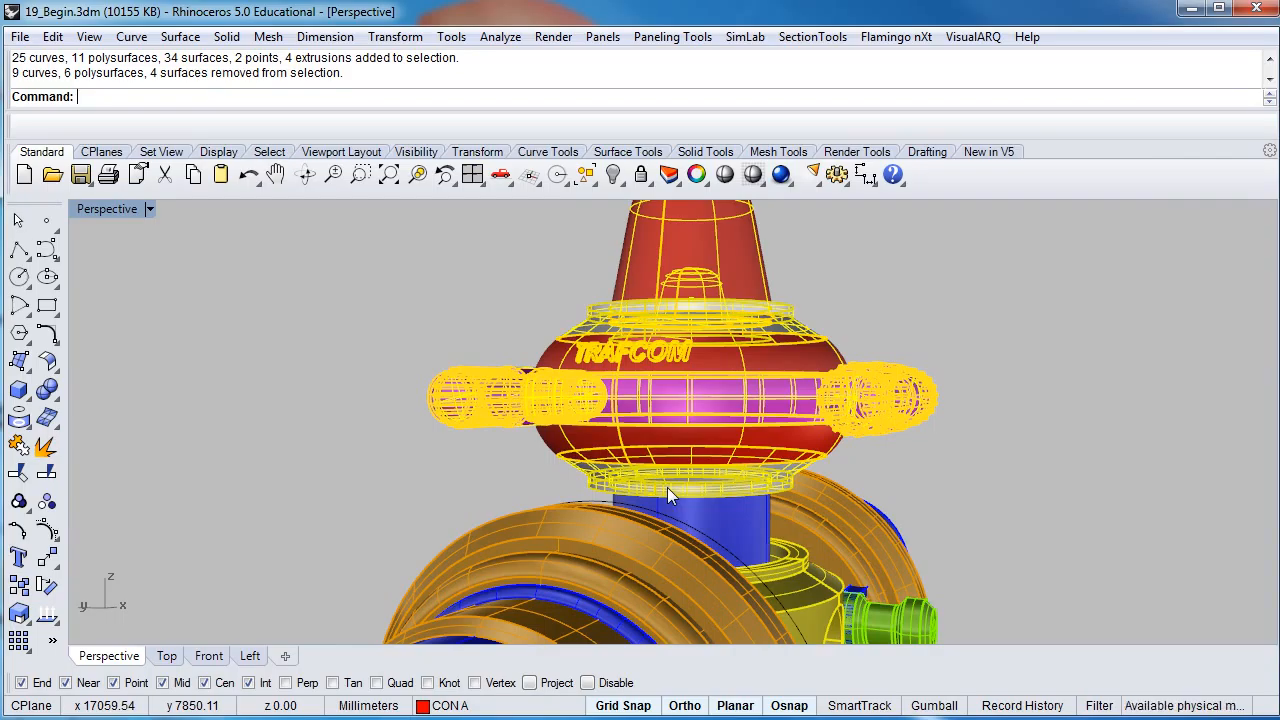
click(611, 177)
click(621, 188)
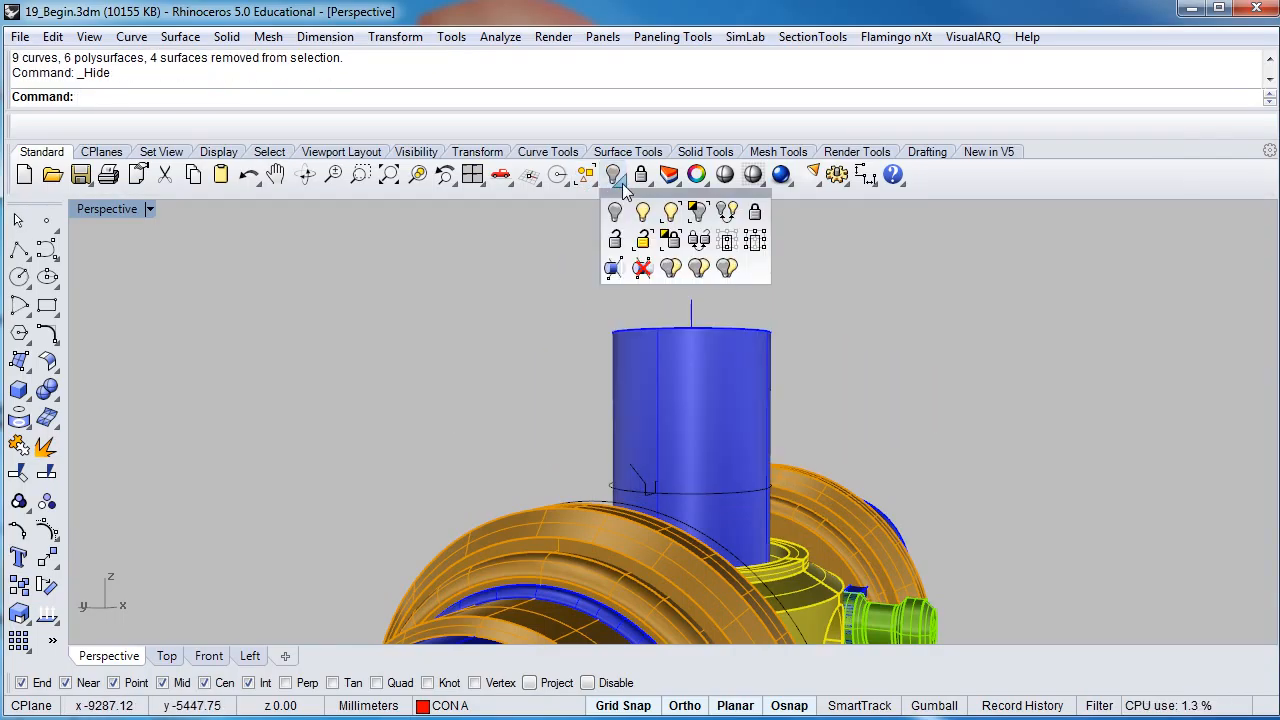
click(738, 225)
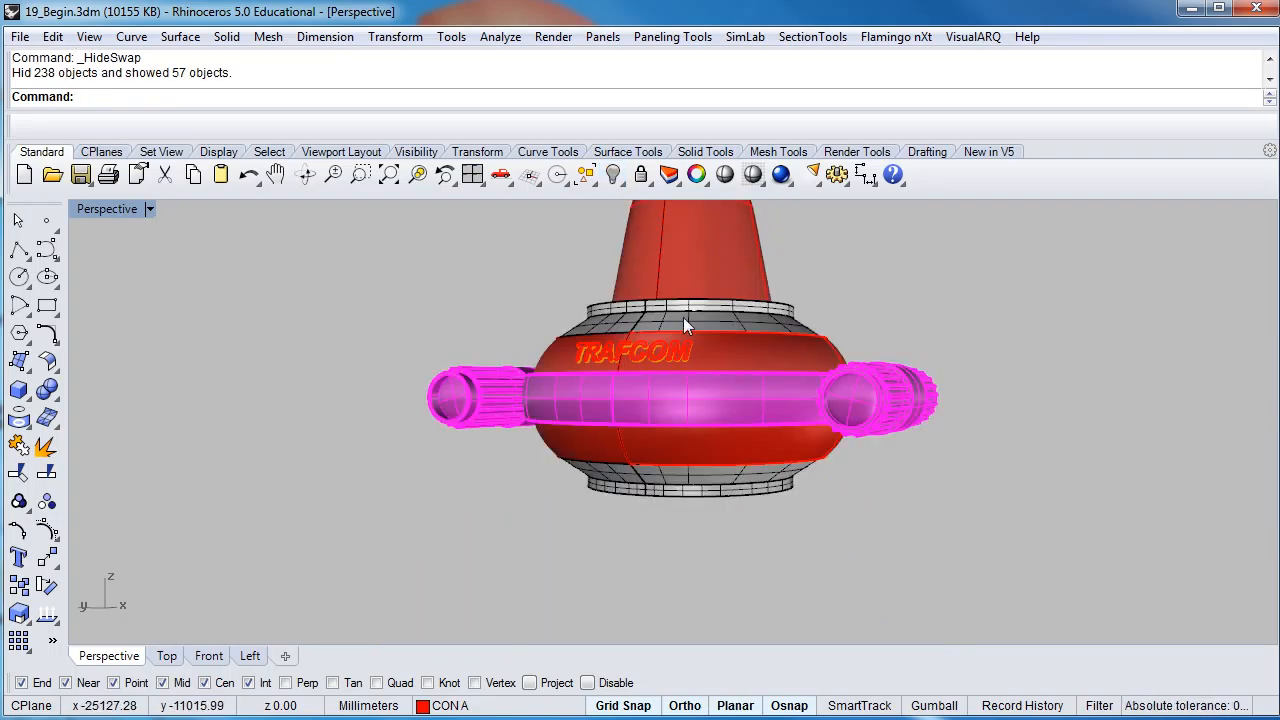
Step: Delete the small sliver surface beside the stem of the red letter F in the TRAFCOM text
scroll(683, 317, up, 5)
shift+right_drag(606, 410, 500, 437)
scroll(647, 383, down, 2)
scroll(500, 437, up, 3)
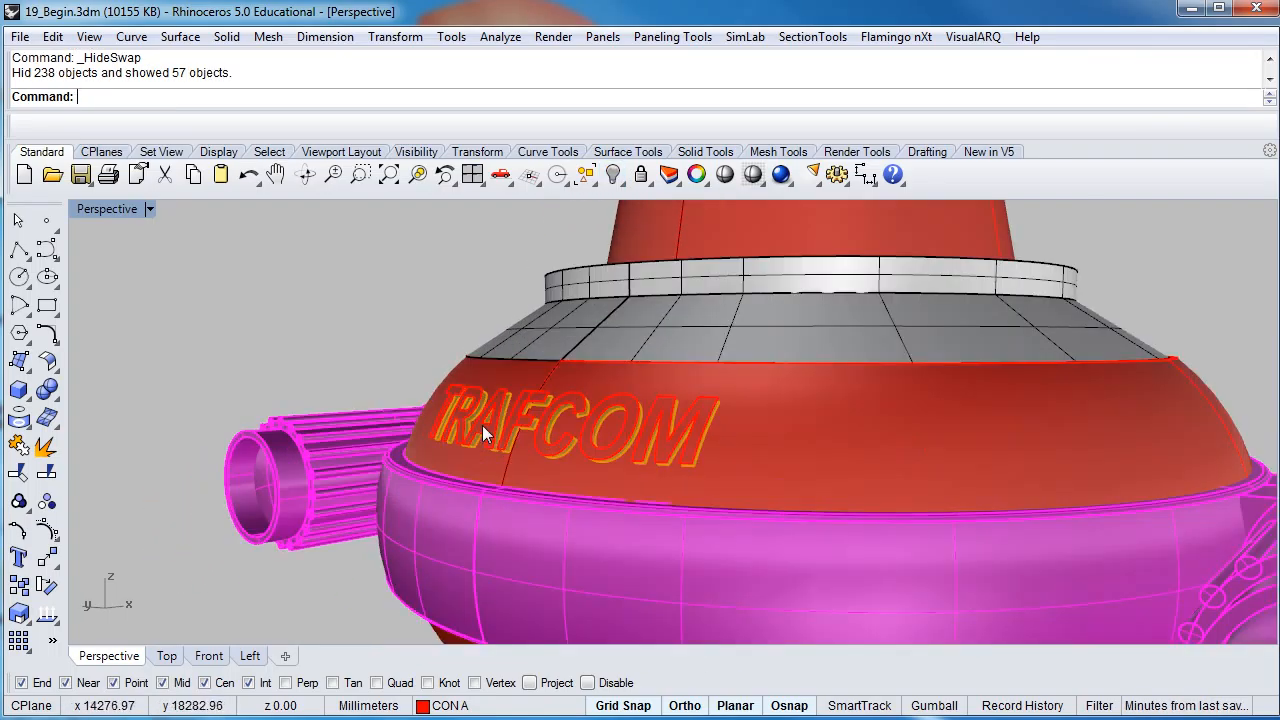
scroll(484, 426, up, 8)
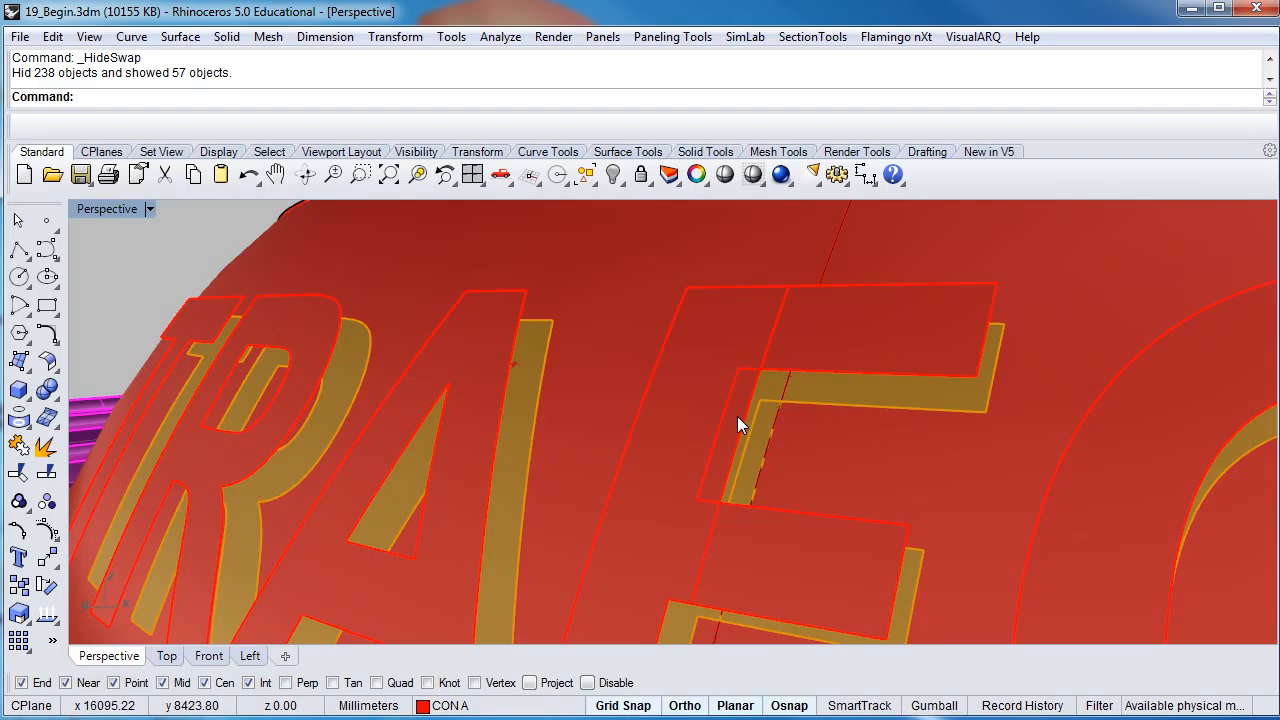
click(740, 418)
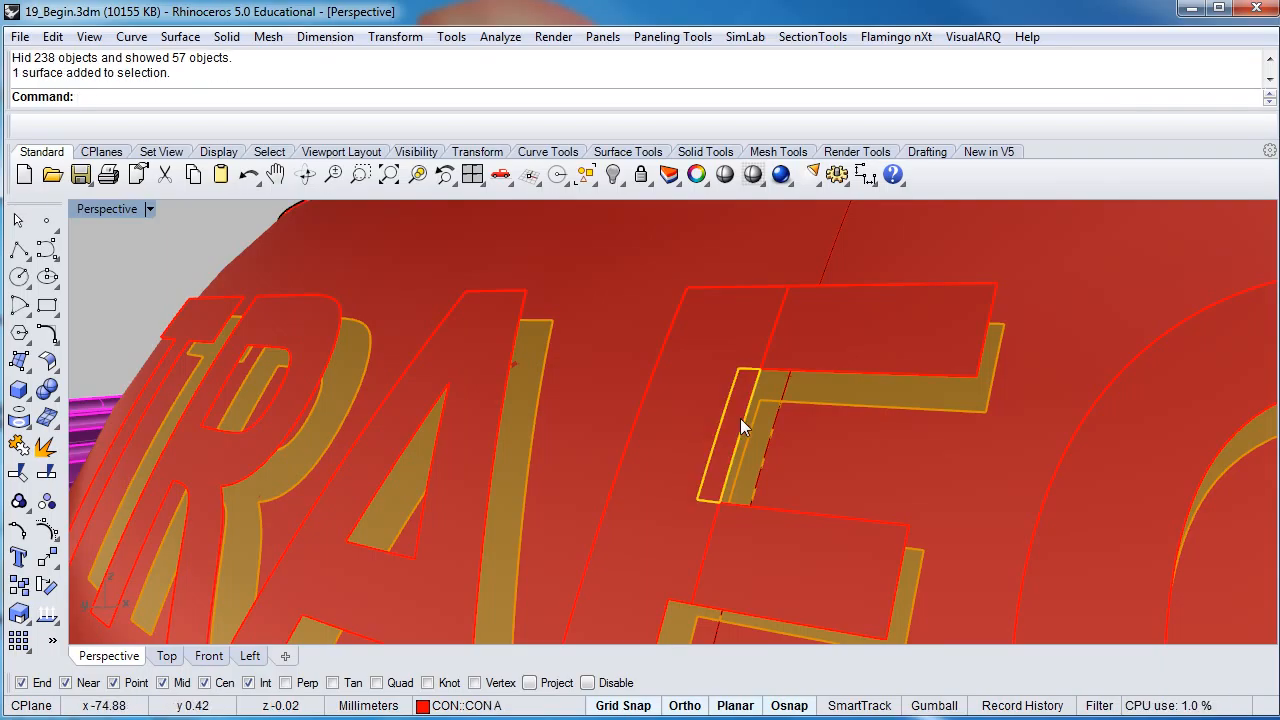
key(Delete)
scroll(740, 418, down, 5)
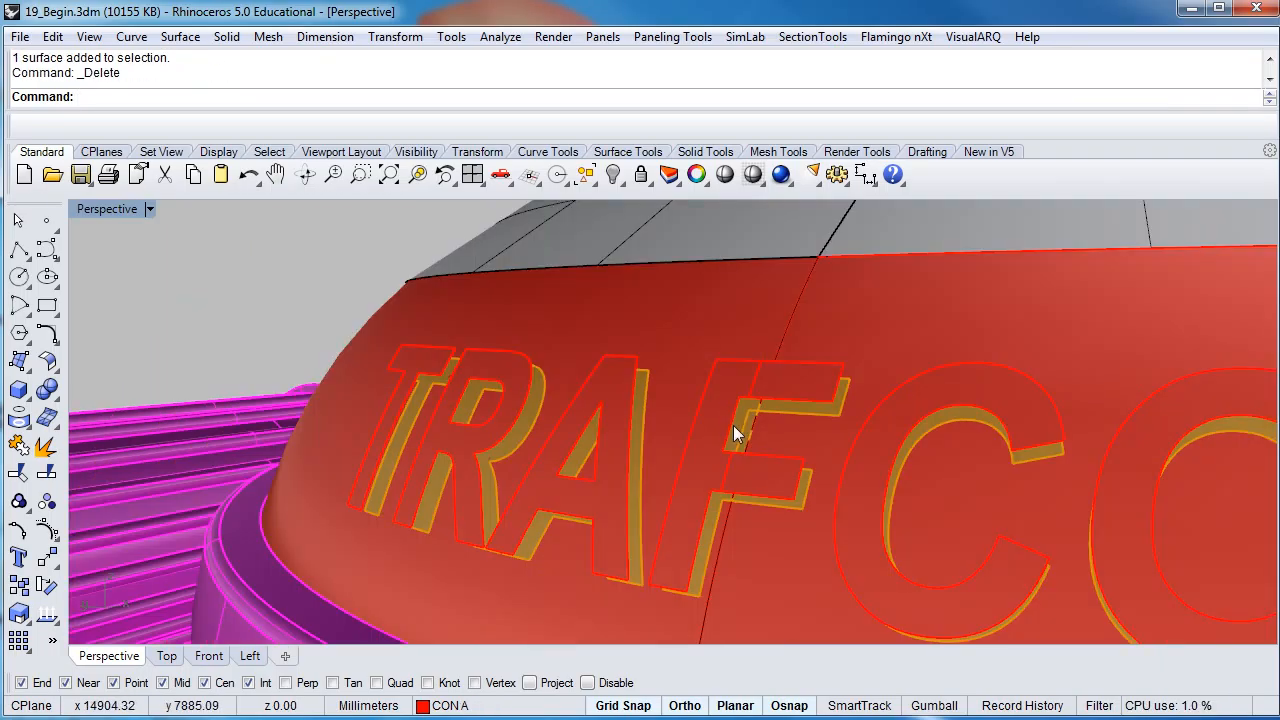
key(Delete)
scroll(534, 349, down, 3)
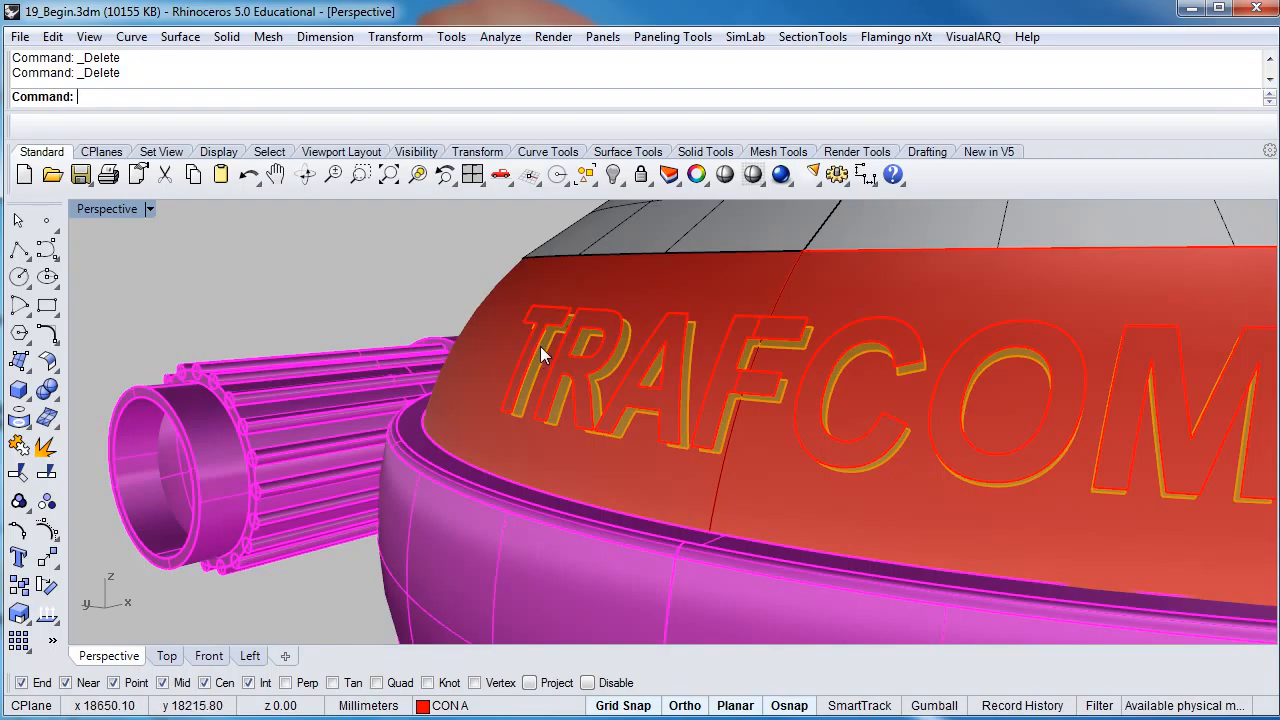
Step: Group the orange CON F letter surfaces that form the TRAFCOM text
scroll(539, 344, up, 4)
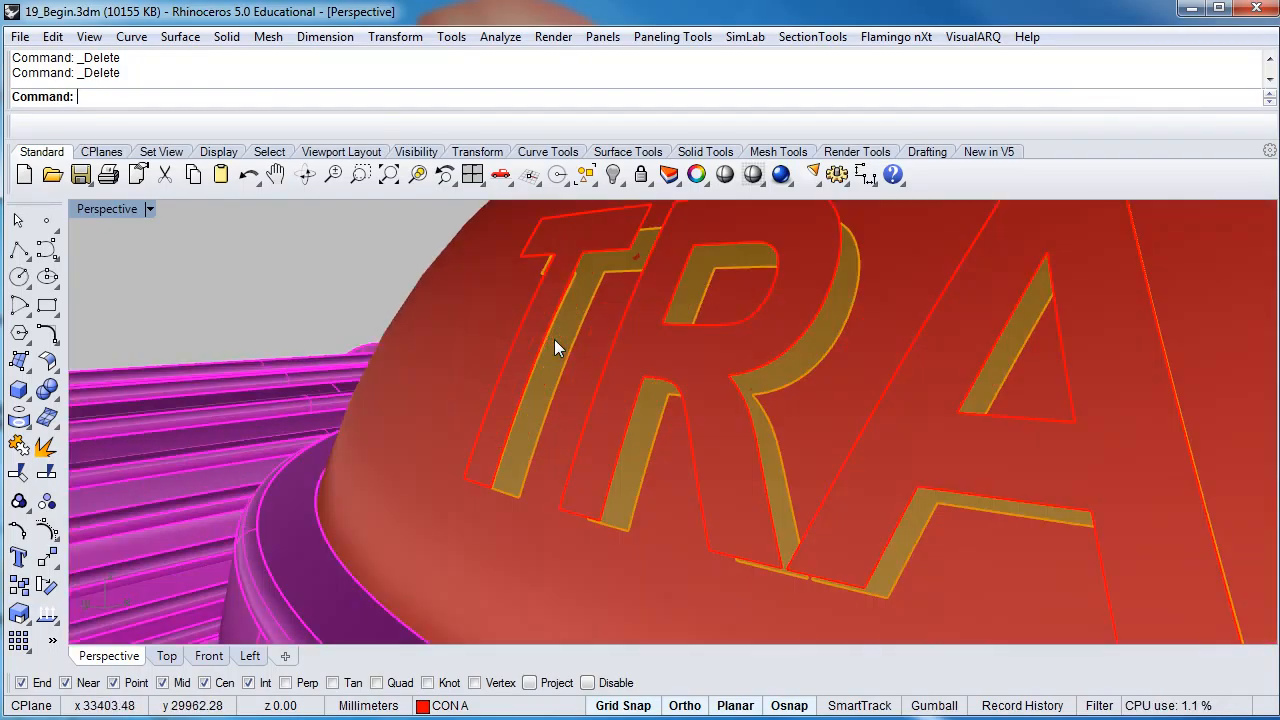
click(557, 341)
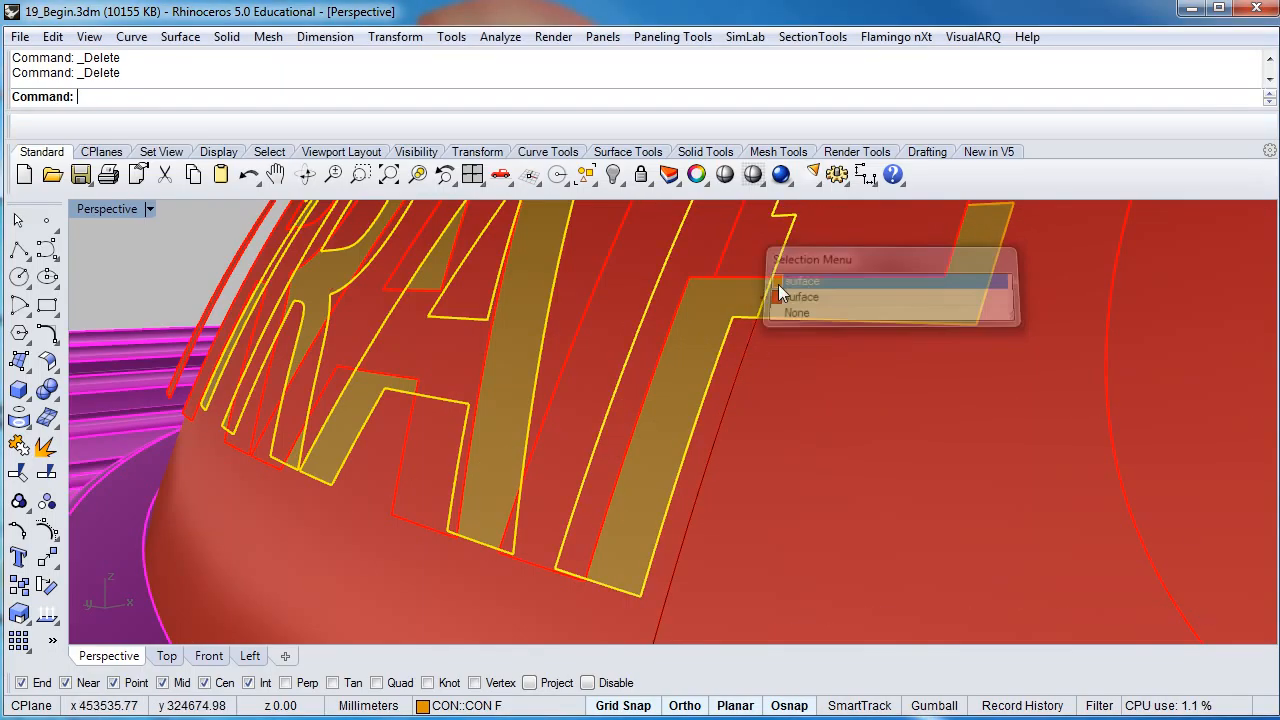
click(795, 283)
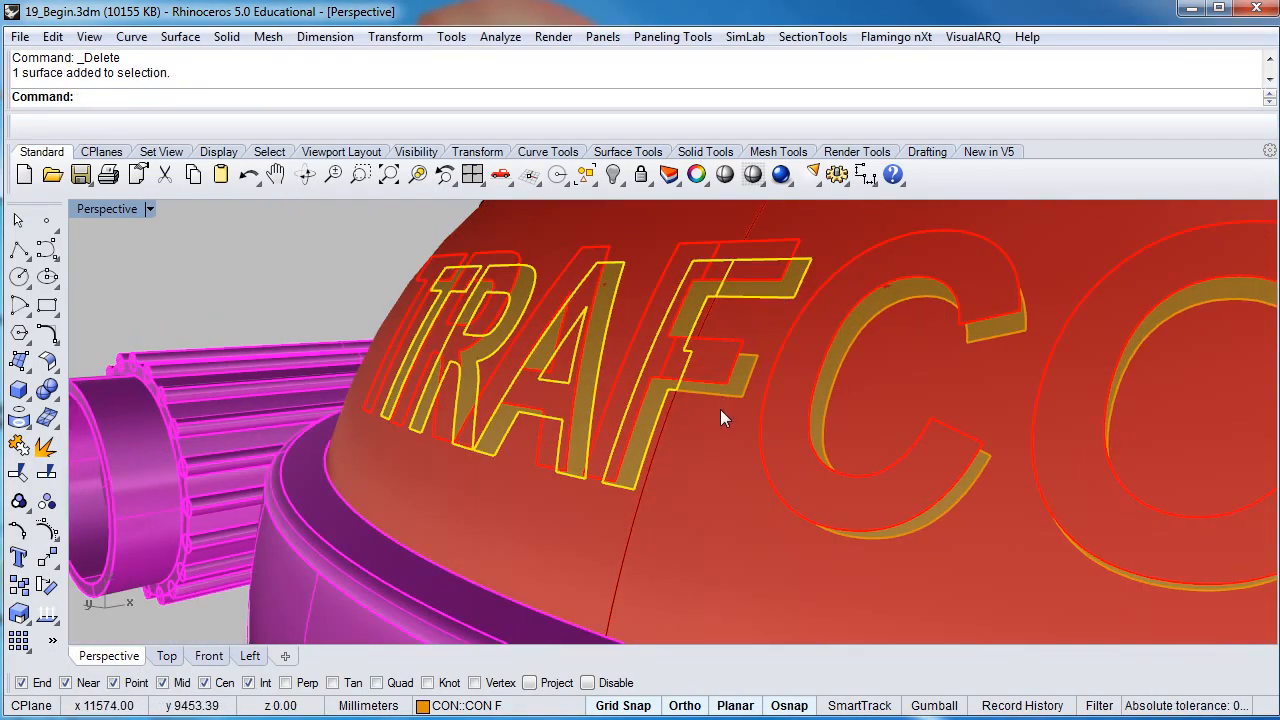
click(743, 388)
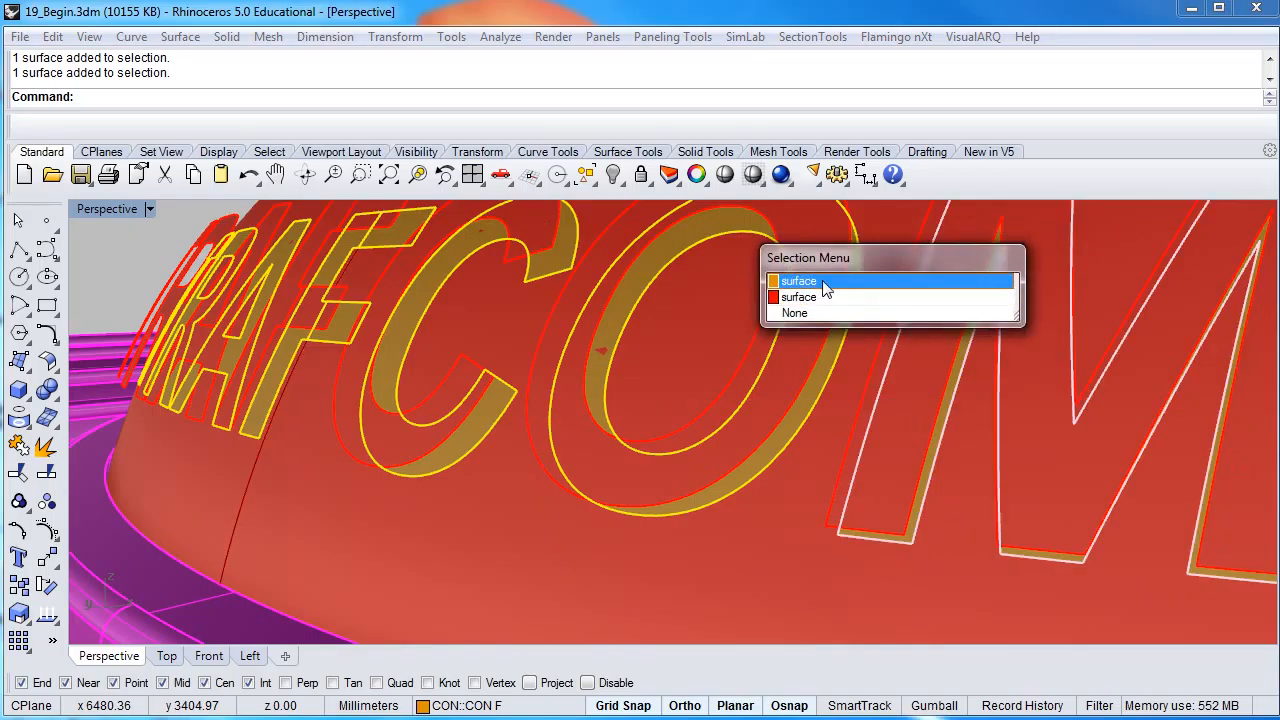
click(829, 278)
right_drag(873, 325, 821, 332)
scroll(821, 332, down, 7)
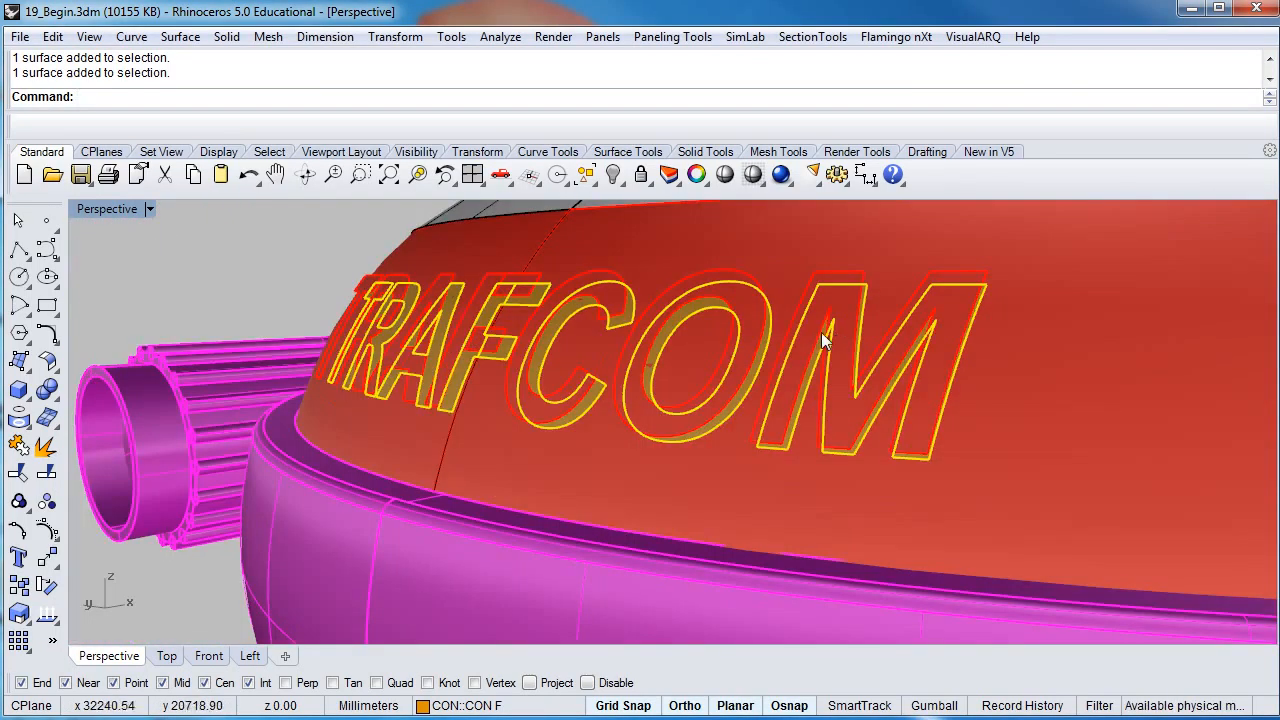
click(18, 501)
Step: Group all the red CON A letter surfaces that form the other TRAFCOM text
scroll(382, 418, up, 3)
scroll(432, 353, up, 3)
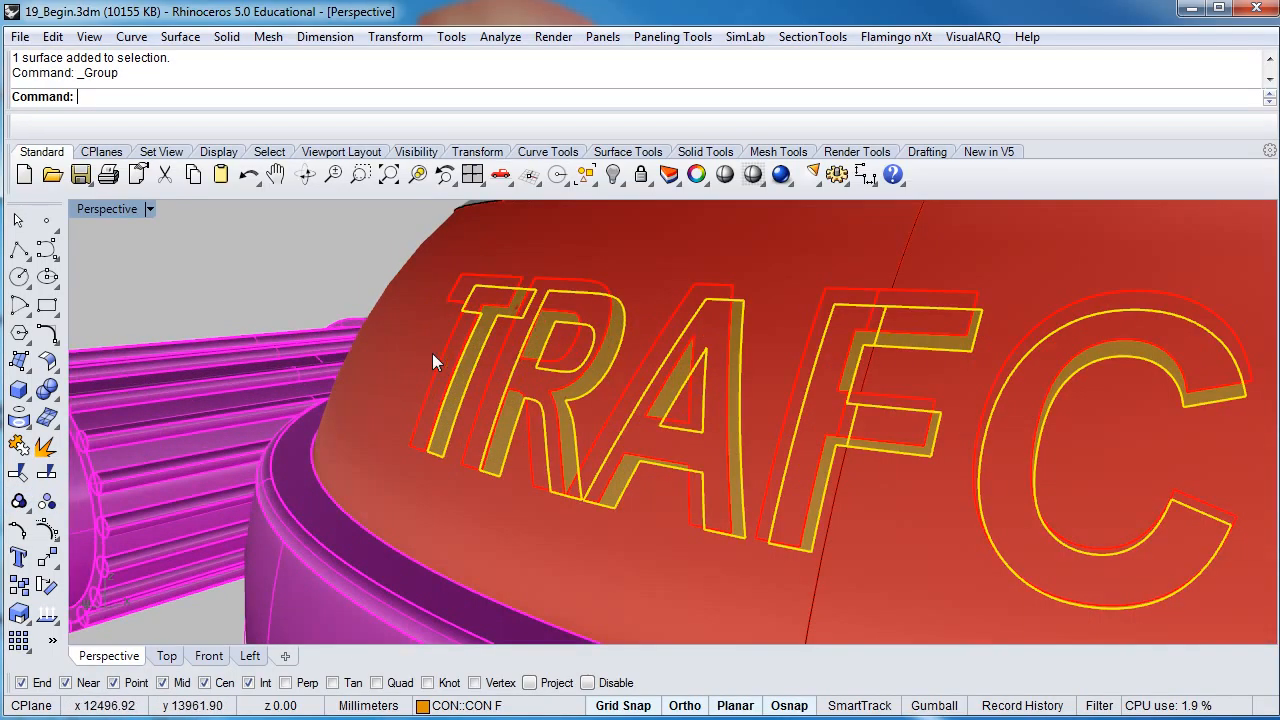
click(466, 283)
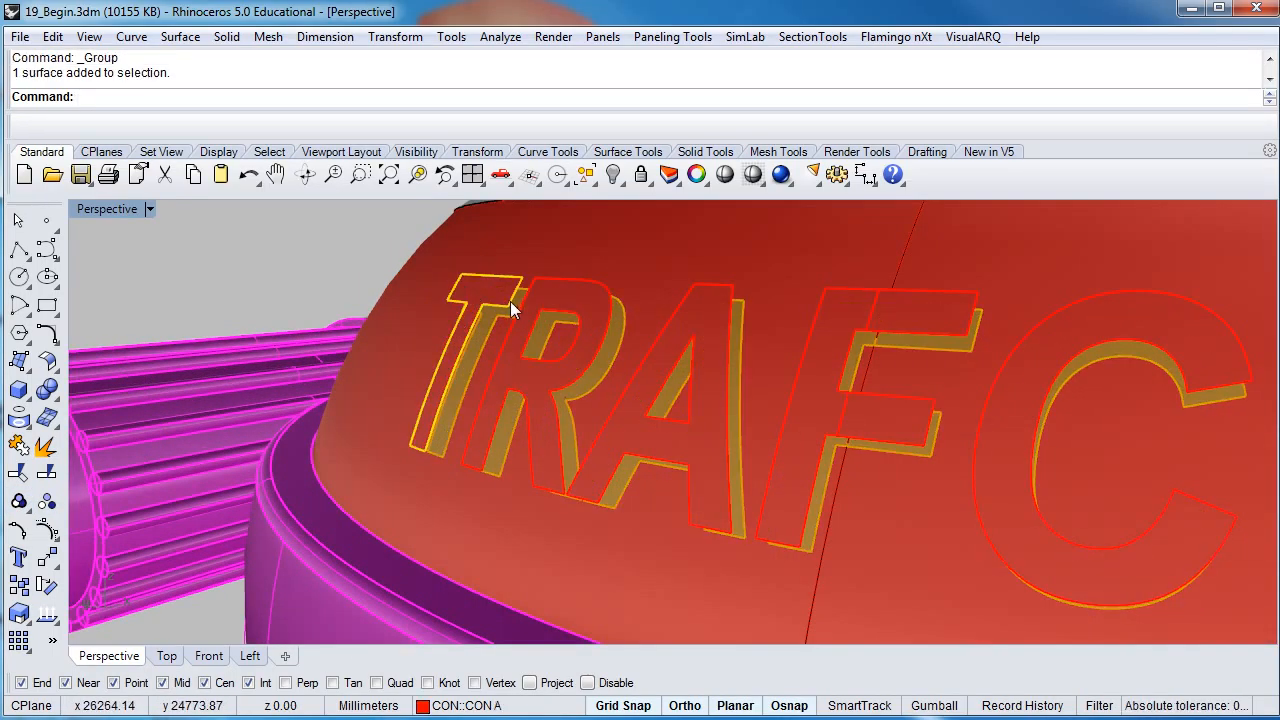
shift+click(535, 290)
shift+click(678, 312)
shift+click(820, 310)
shift+click(925, 300)
shift+click(1030, 330)
right_drag(1100, 400, 904, 392)
shift+click(904, 392)
right_drag(1040, 430, 962, 448)
shift+click(985, 434)
scroll(981, 432, down, 8)
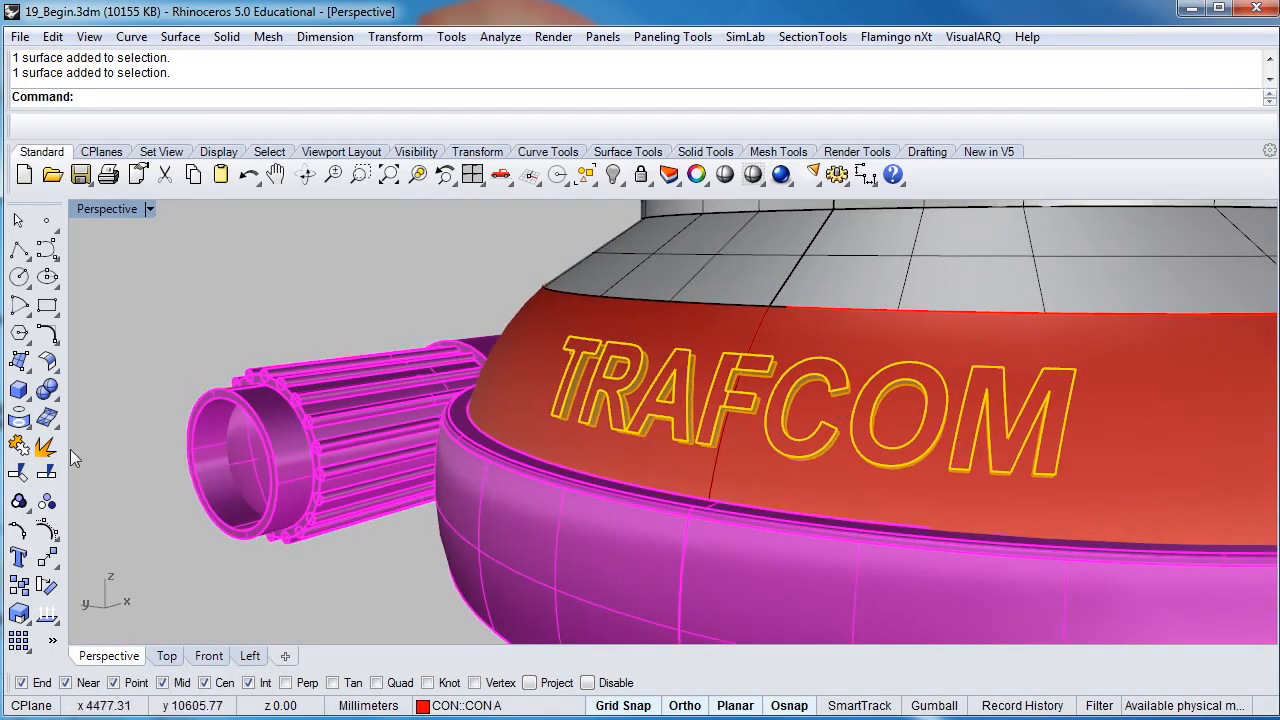
click(19, 502)
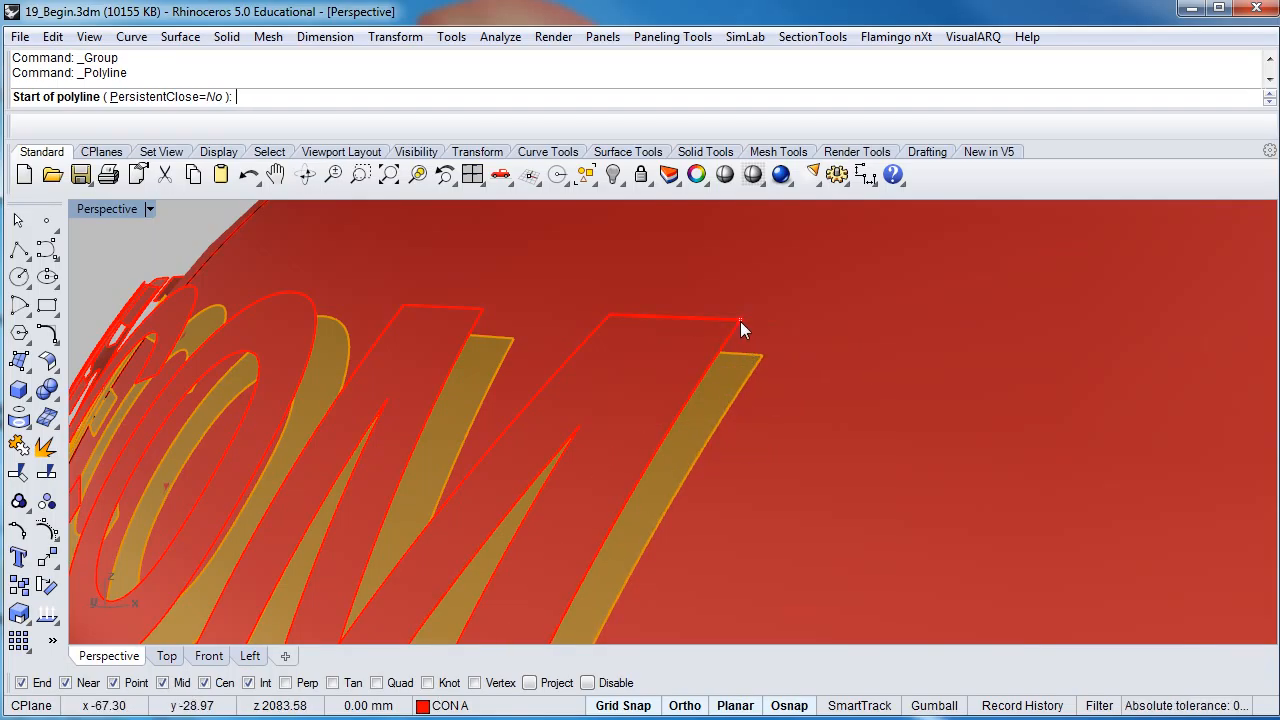
Step: Draw a single-segment polyline joining the upper corner of the red letter M to the matching corner of the orange M
click(740, 321)
click(761, 357)
right_click(761, 357)
click(748, 334)
right_drag(742, 331, 731, 334)
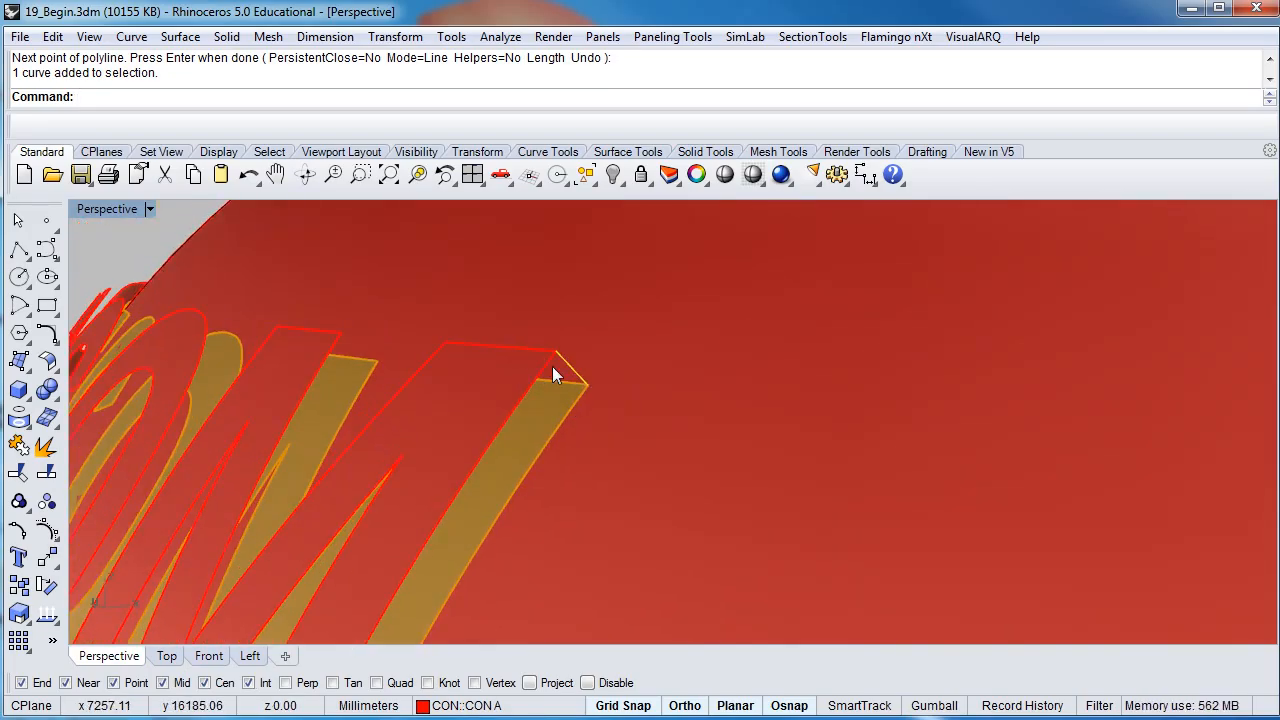
Step: Make CON F the current layer and extrude the TRAFCOM letter surfaces along the short connecting line as solids
click(462, 706)
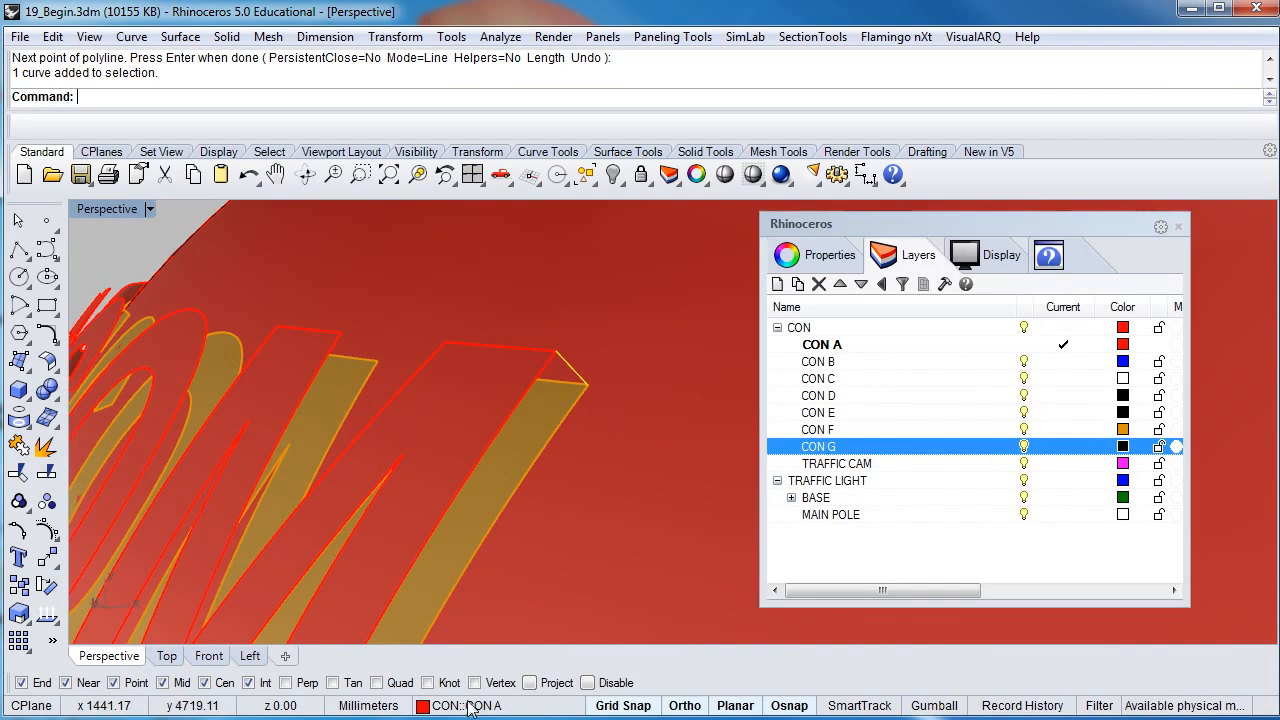
click(1065, 429)
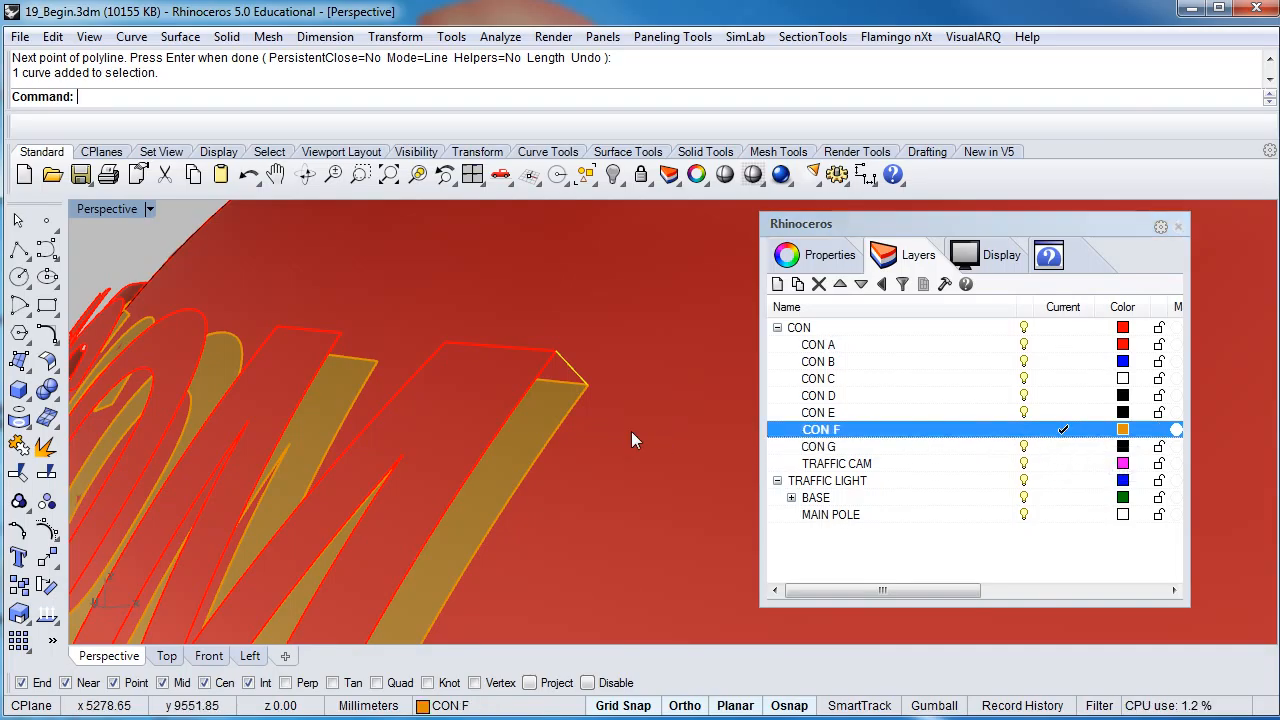
scroll(631, 431, down, 5)
scroll(630, 425, up, 2)
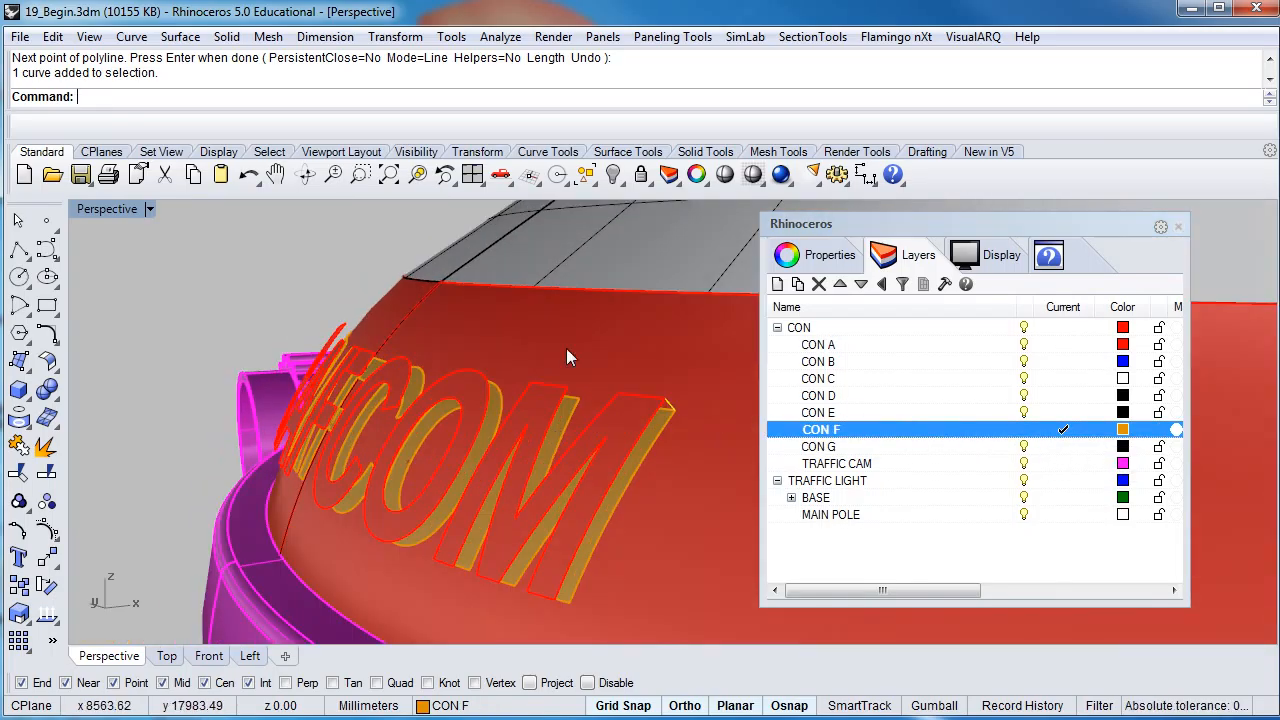
click(226, 36)
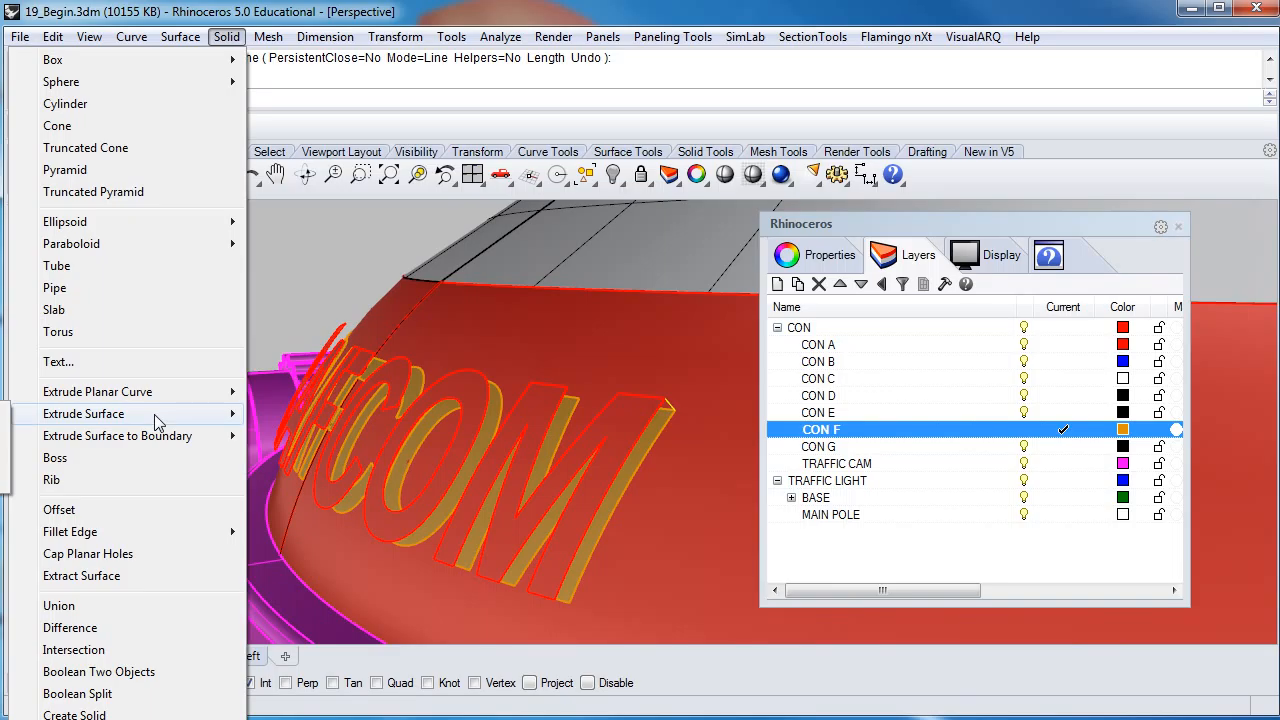
click(83, 413)
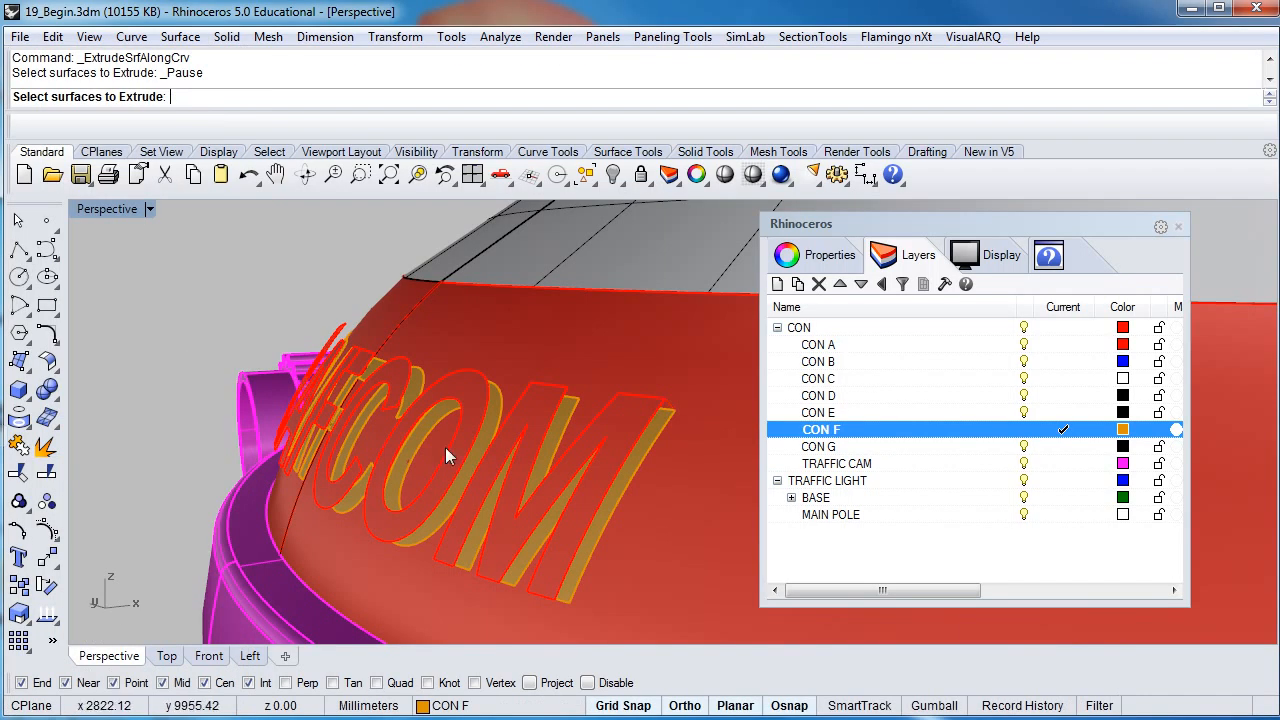
scroll(635, 417, up, 3)
scroll(626, 407, down, 8)
right_drag(615, 396, 612, 420)
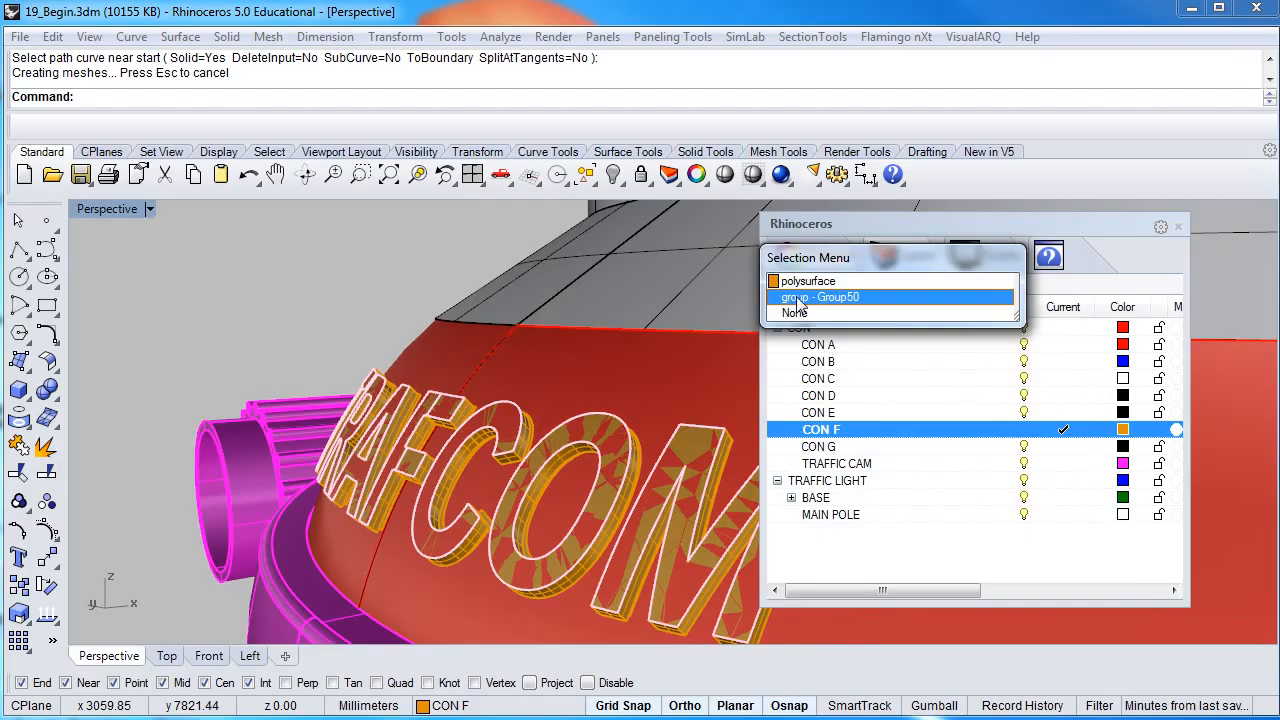
Step: Delete the original grouped red letter surfaces, Group50, overlapping the extruded TRAFCOM letters
click(801, 300)
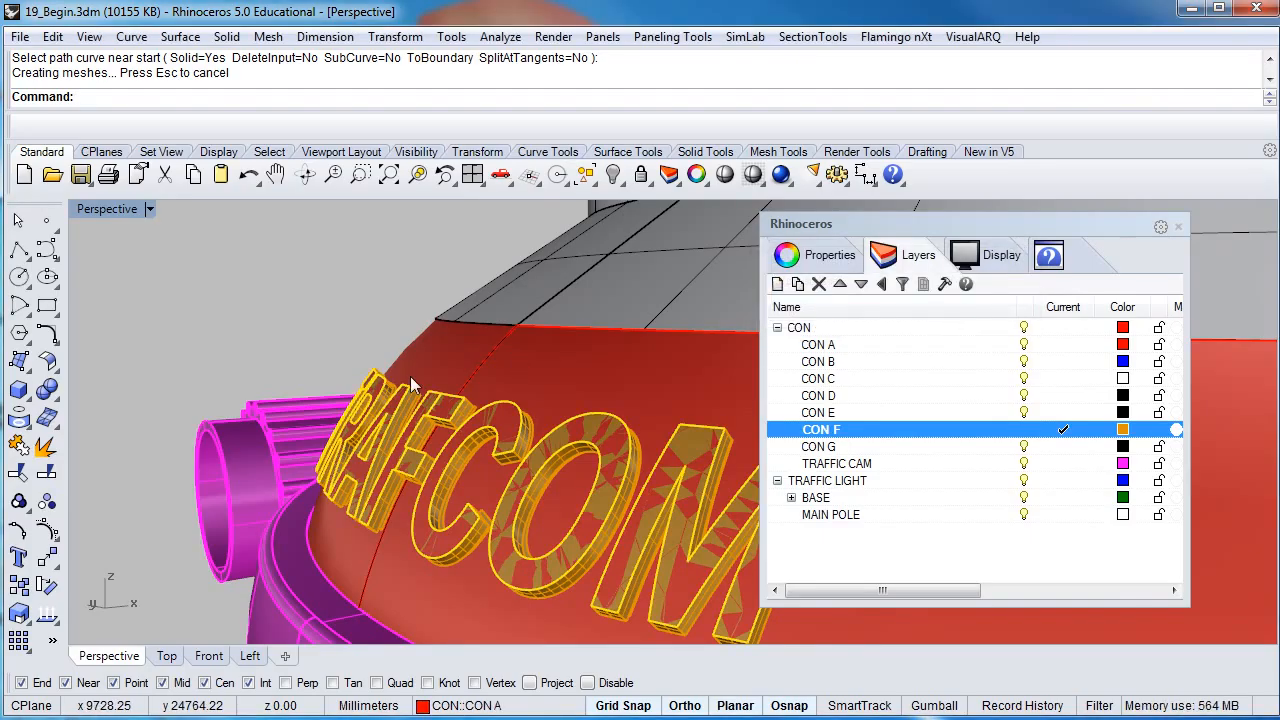
key(Delete)
scroll(390, 399, down, 4)
shift+right_drag(376, 436, 413, 368)
scroll(415, 395, up, 3)
scroll(413, 366, down, 2)
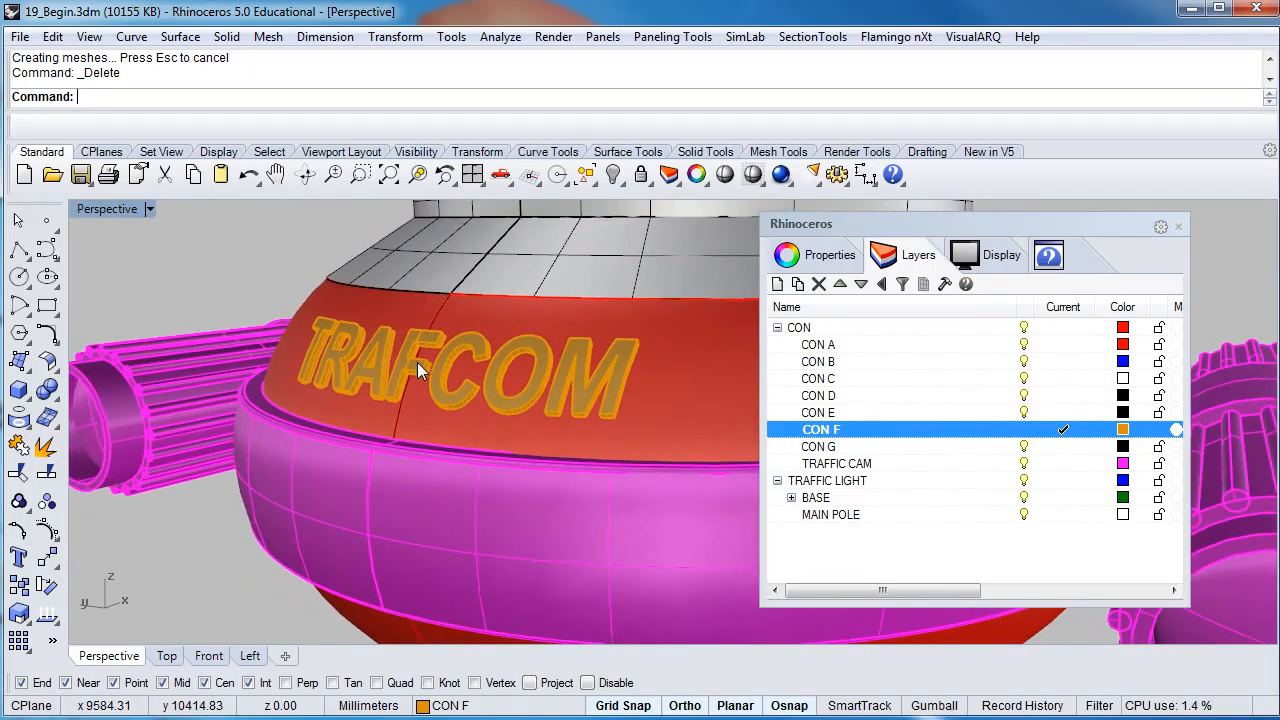
Step: Hide the red body surface behind the lettering, the grey collar above it and the tall outer red dome
click(616, 388)
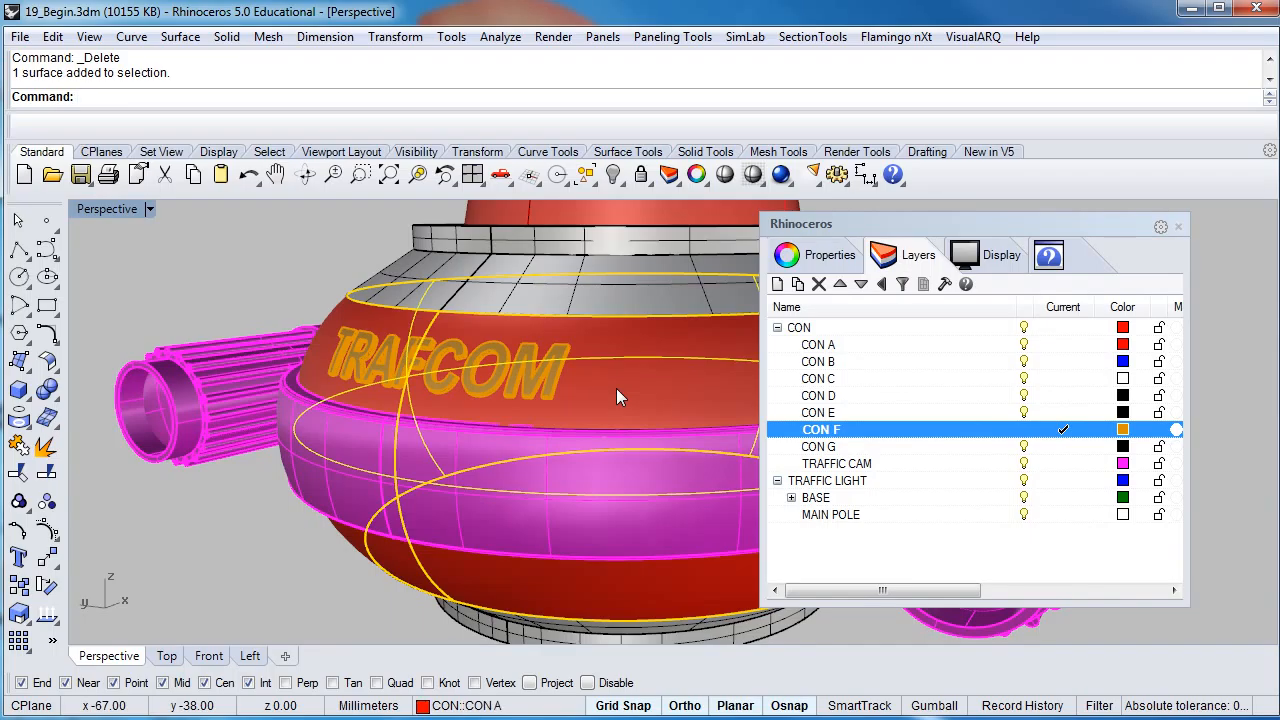
click(612, 177)
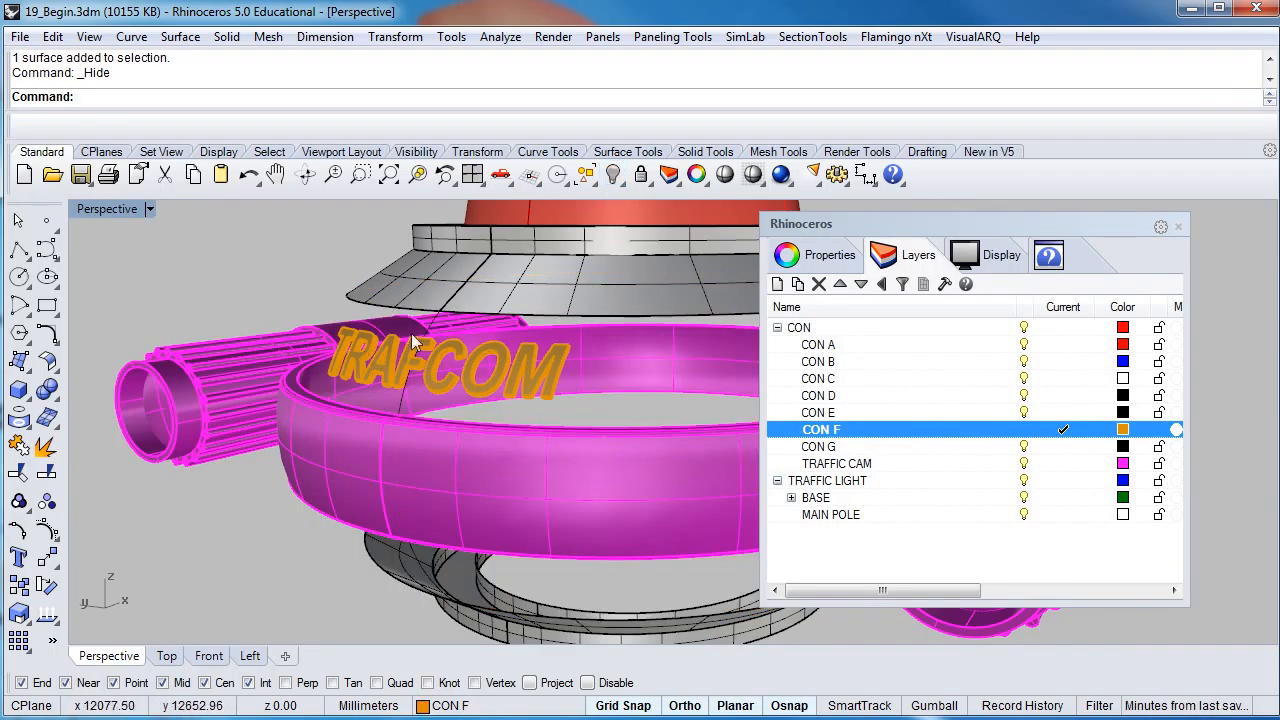
right_drag(411, 333, 469, 304)
scroll(471, 302, down, 3)
drag(703, 269, 418, 226)
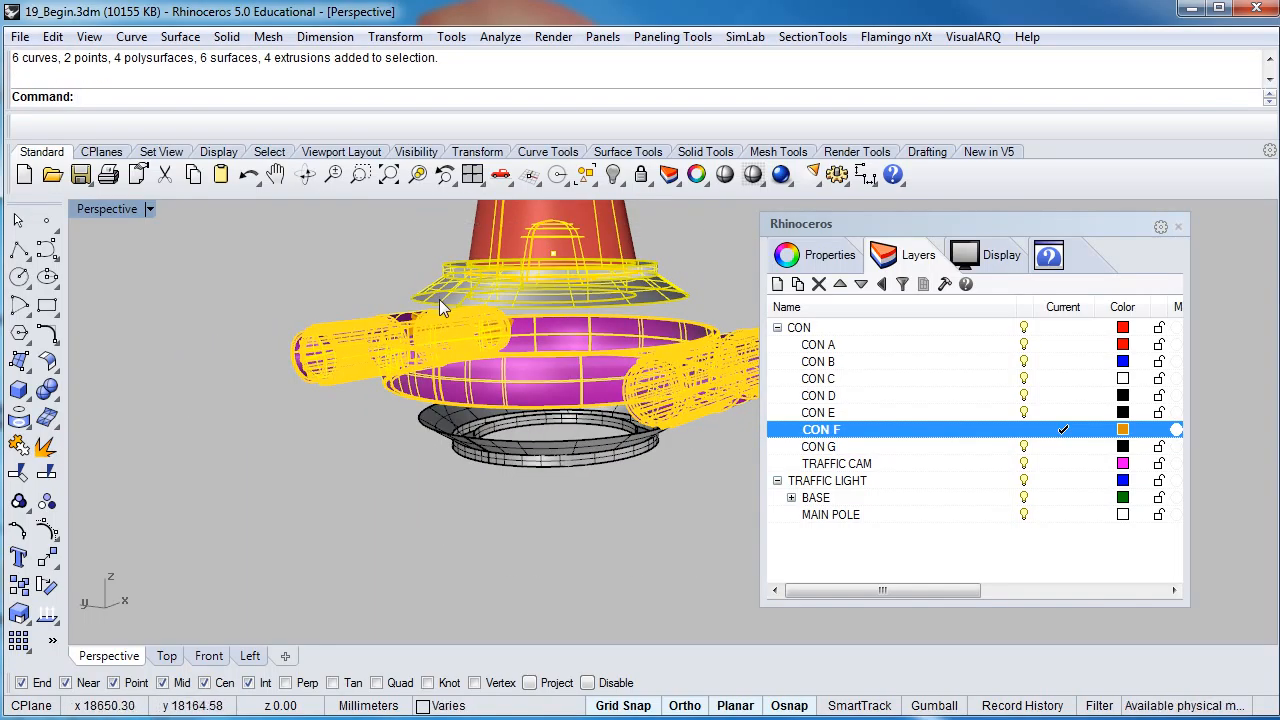
click(425, 250)
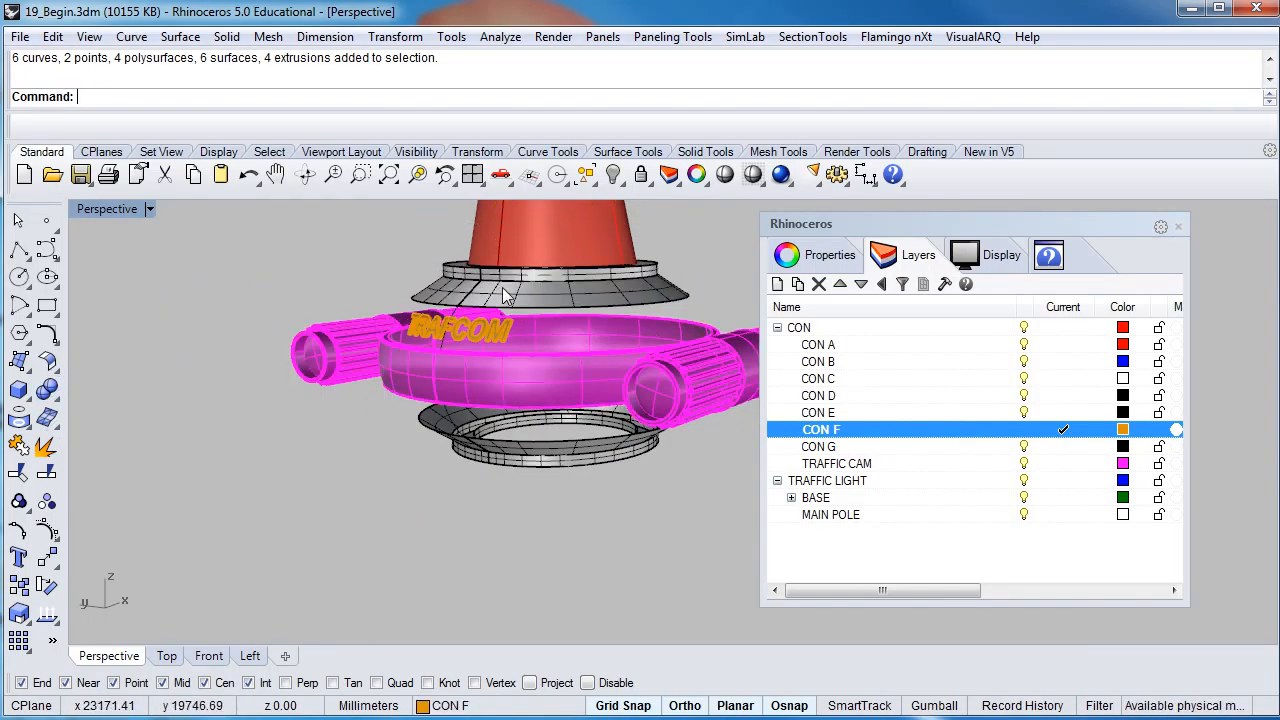
click(503, 276)
shift+click(522, 236)
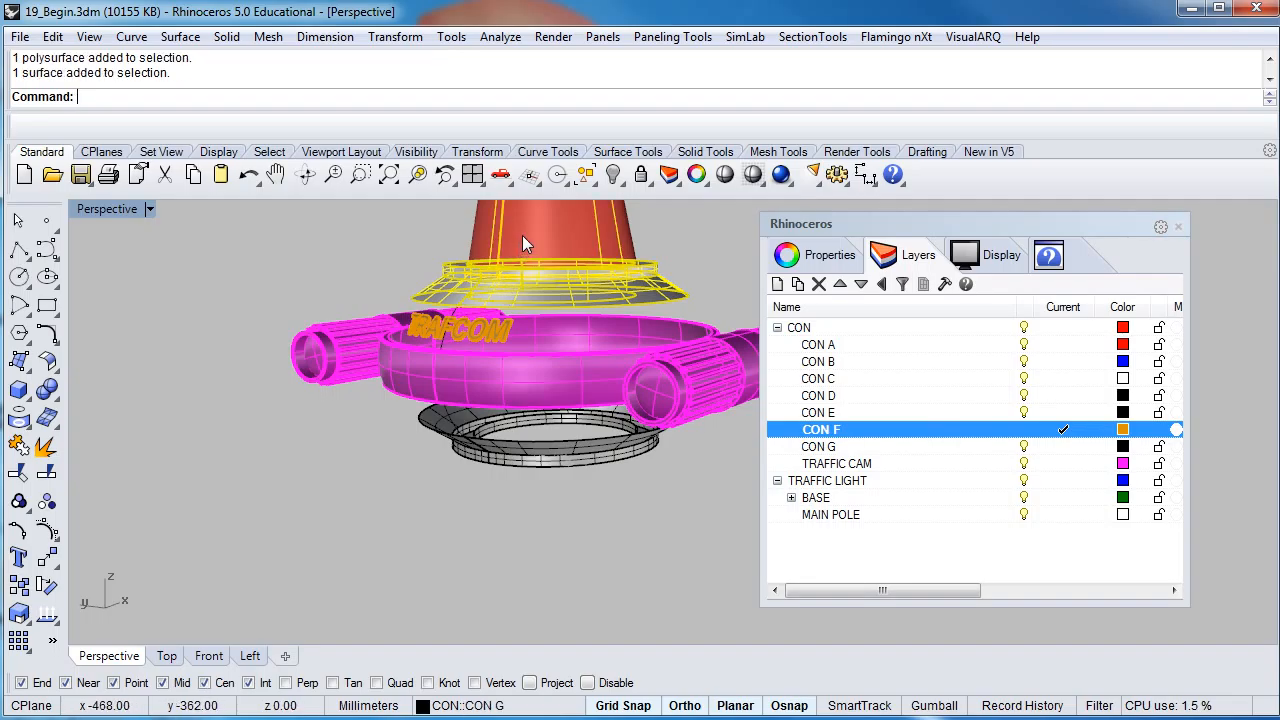
click(613, 175)
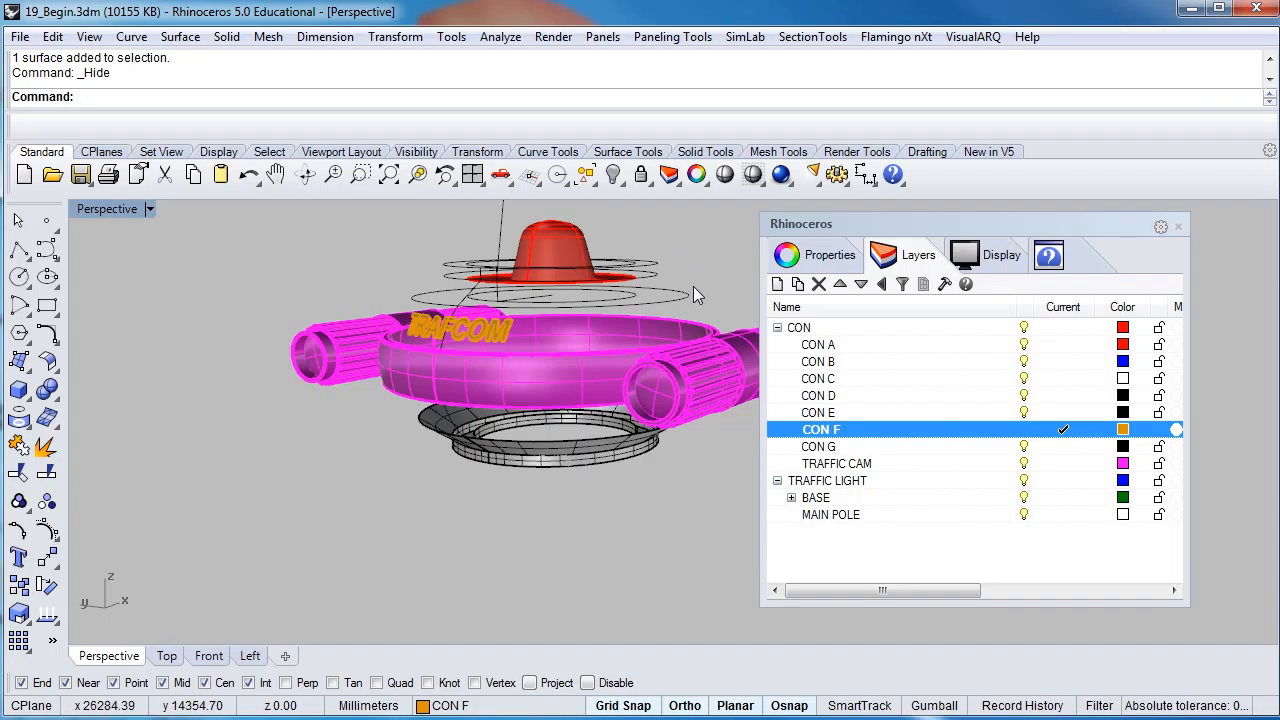
Step: Hide the inner red cone and its surrounding curves, plus the flat red disc and the circles below it
key(ctrl+a)
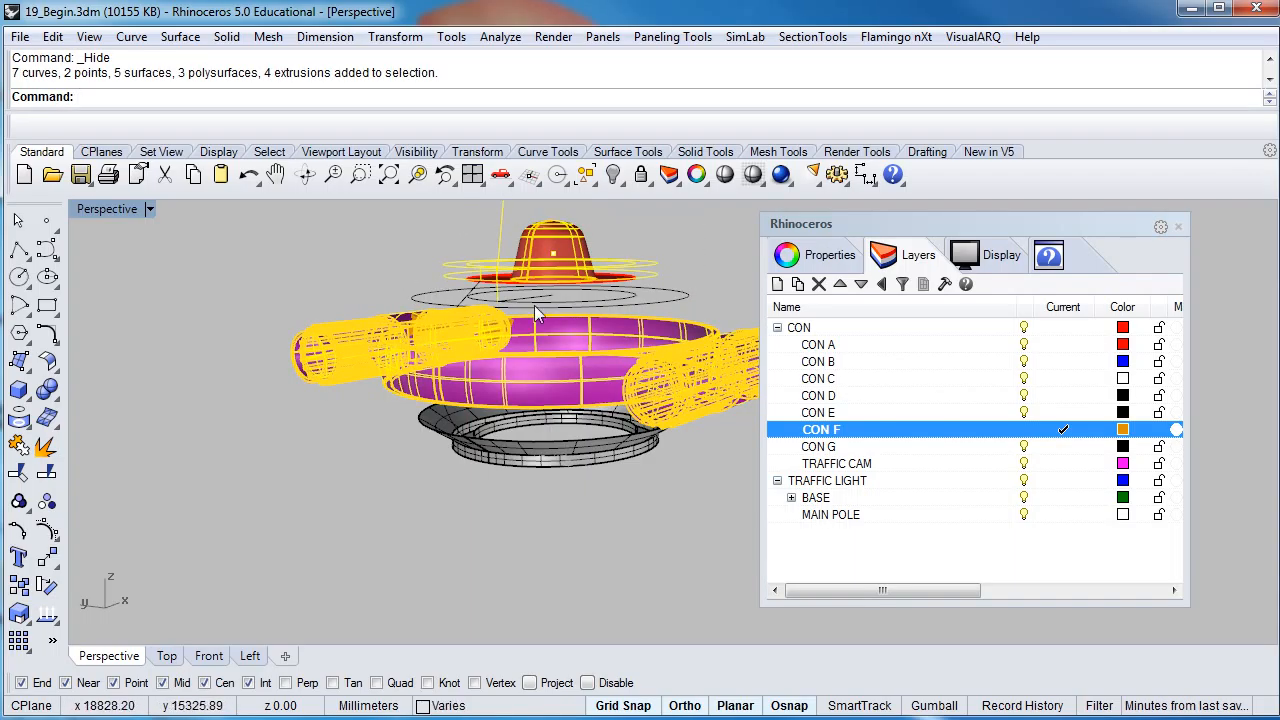
ctrl+click(326, 368)
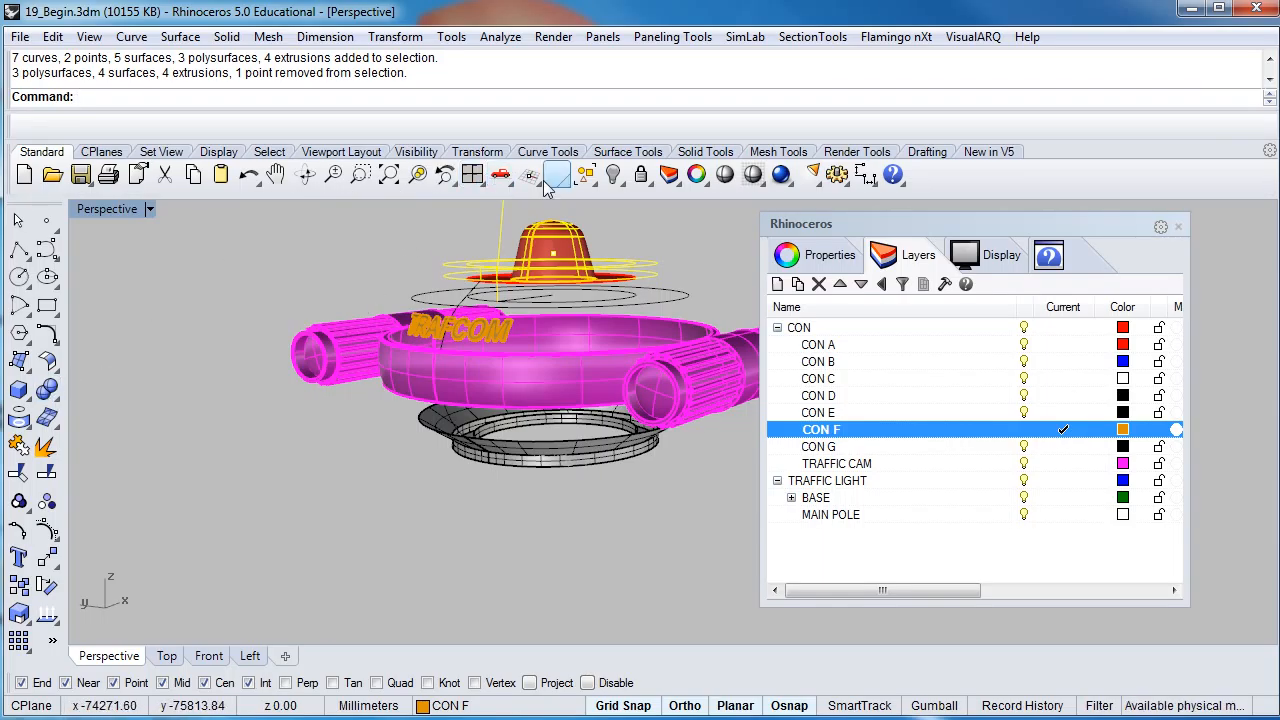
click(607, 180)
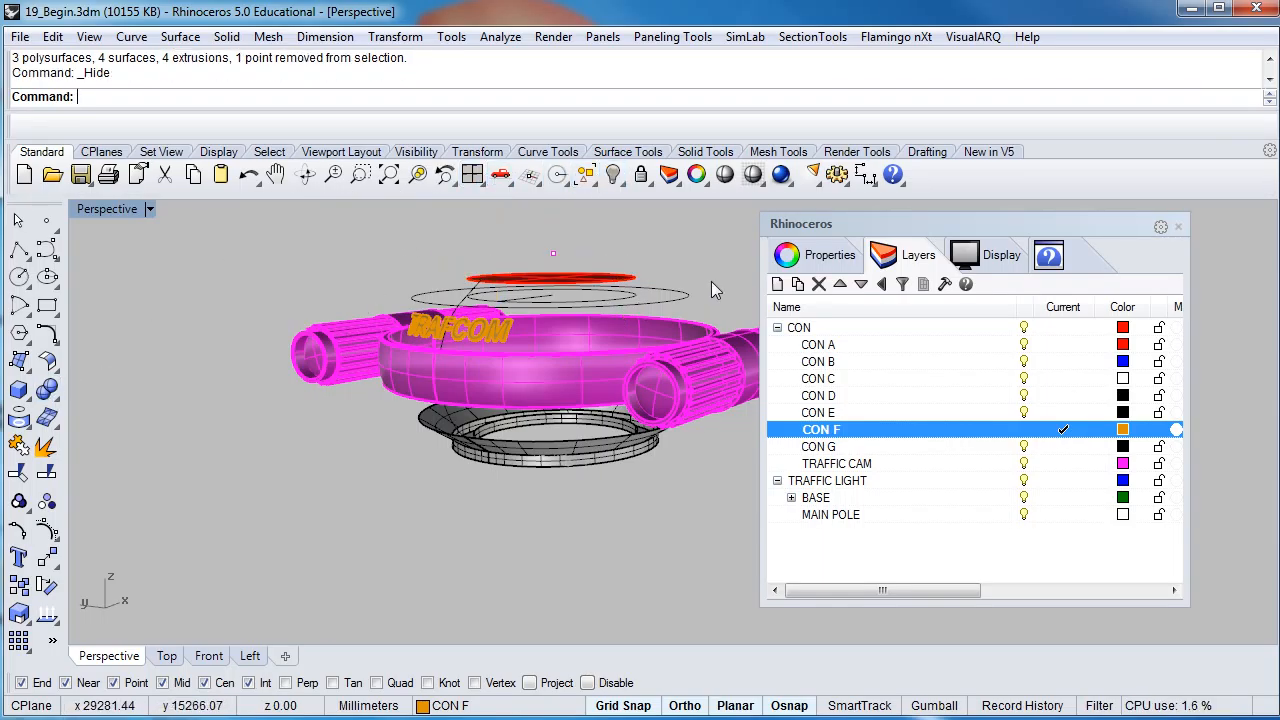
drag(556, 306, 560, 296)
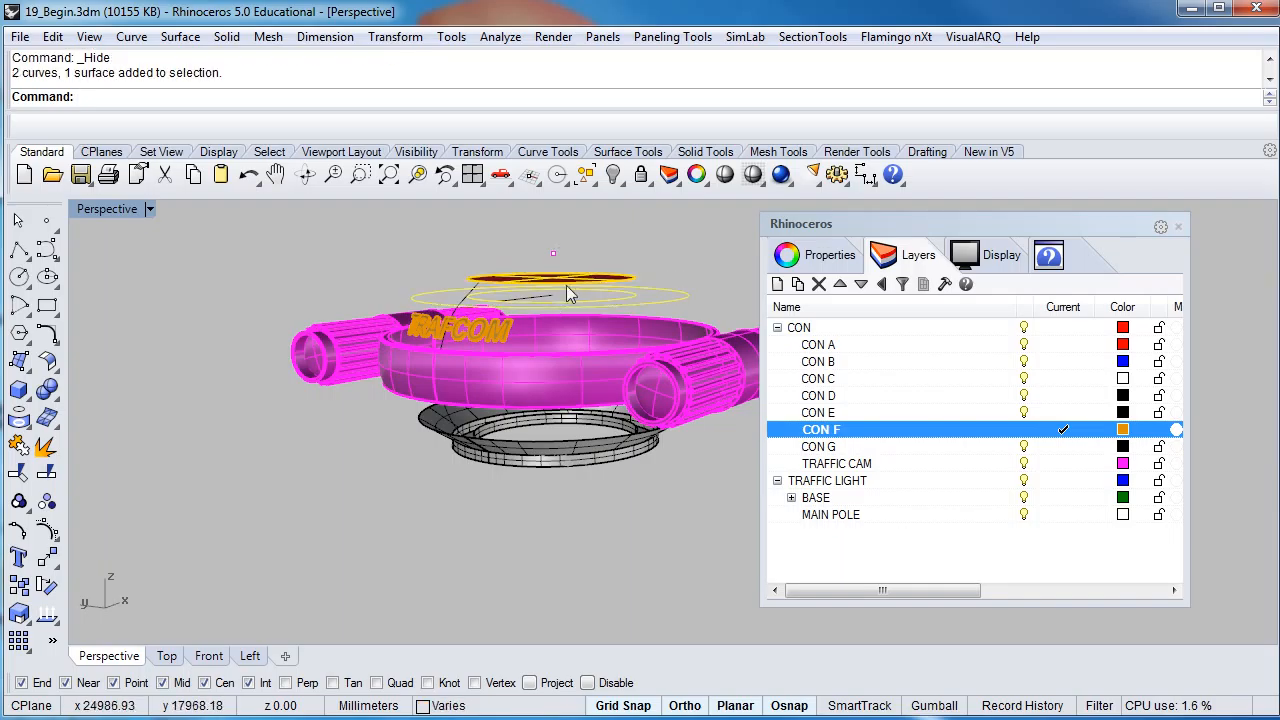
click(613, 174)
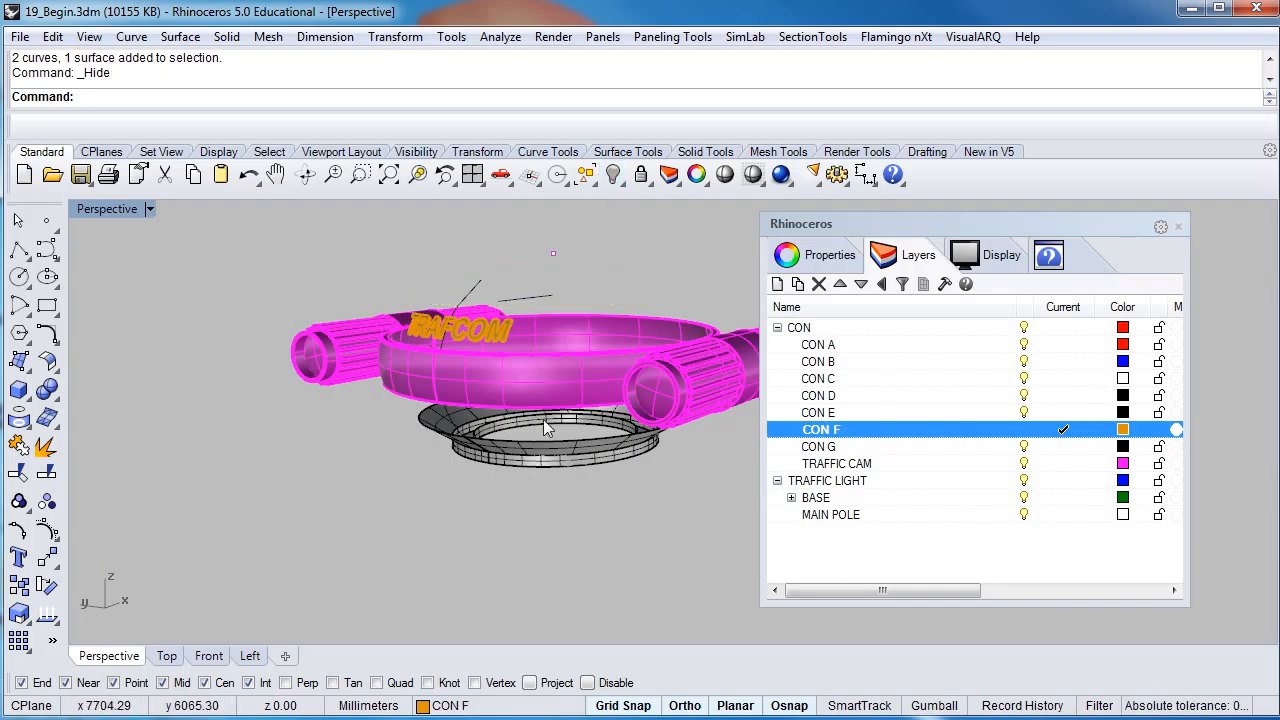
Step: Hide the dark stepped ring assembly and its curves beneath the magenta camera ring
drag(431, 431, 429, 431)
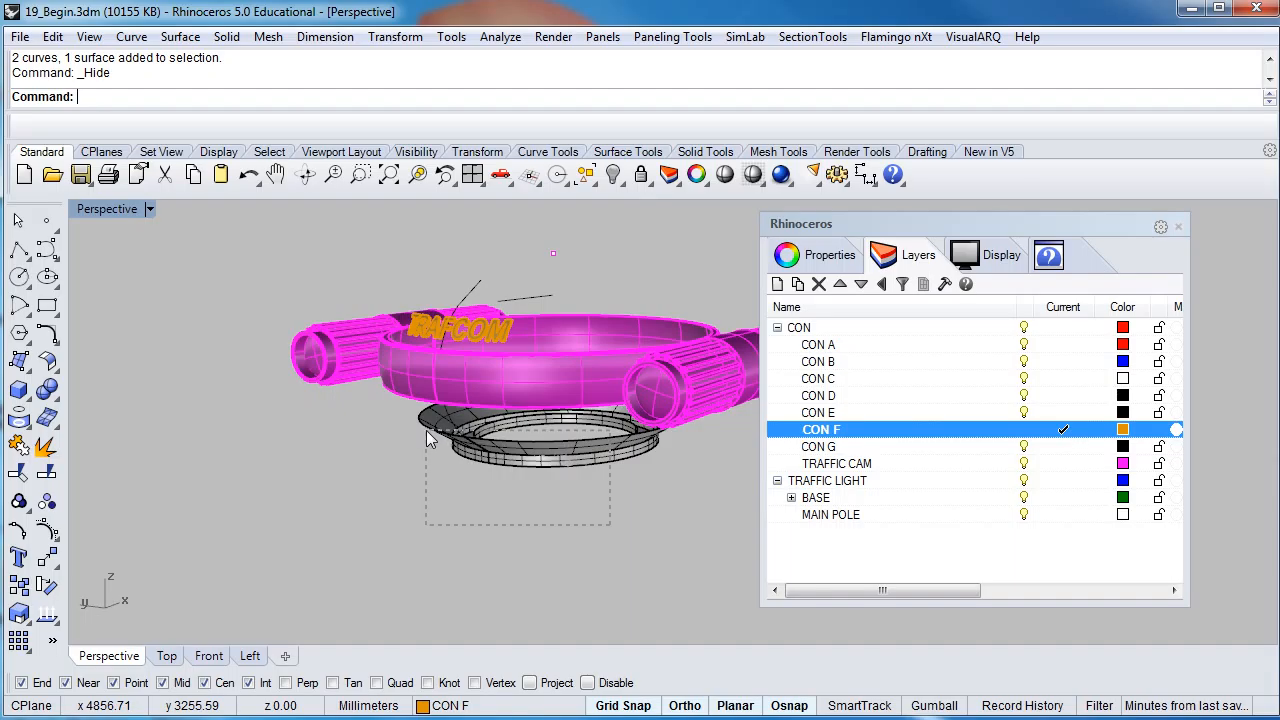
drag(420, 429, 412, 430)
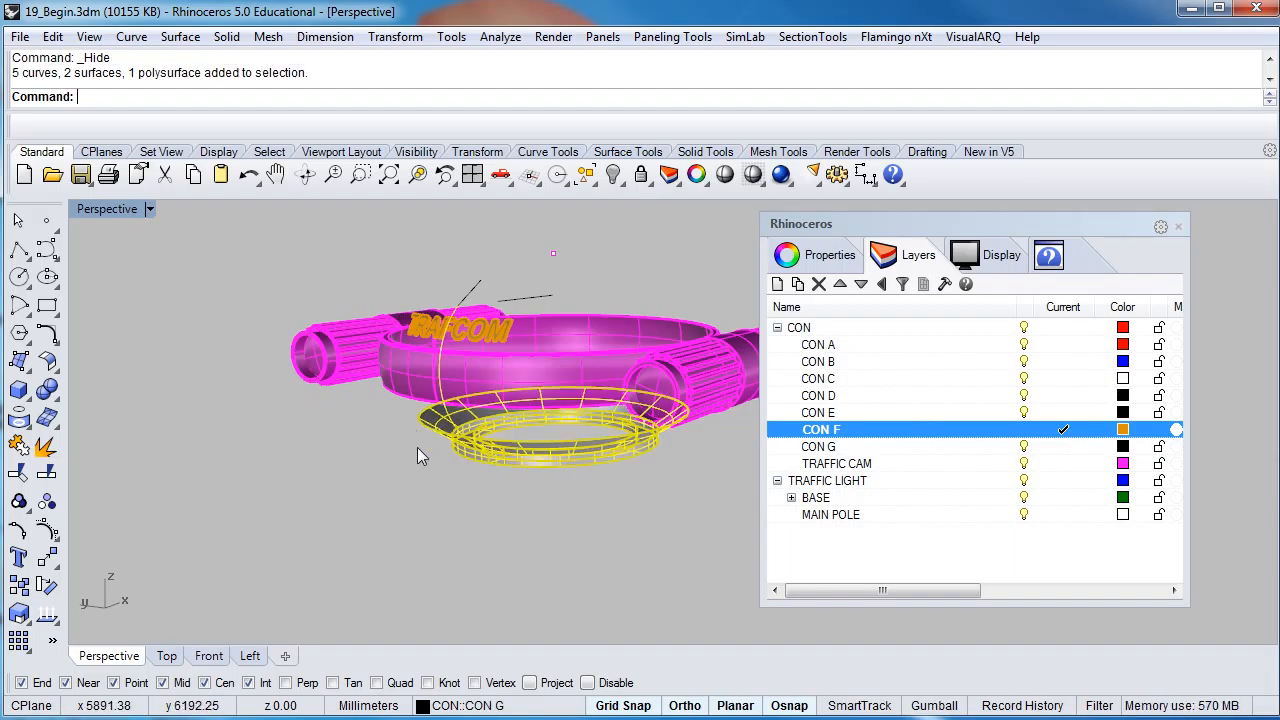
right_drag(417, 447, 434, 397)
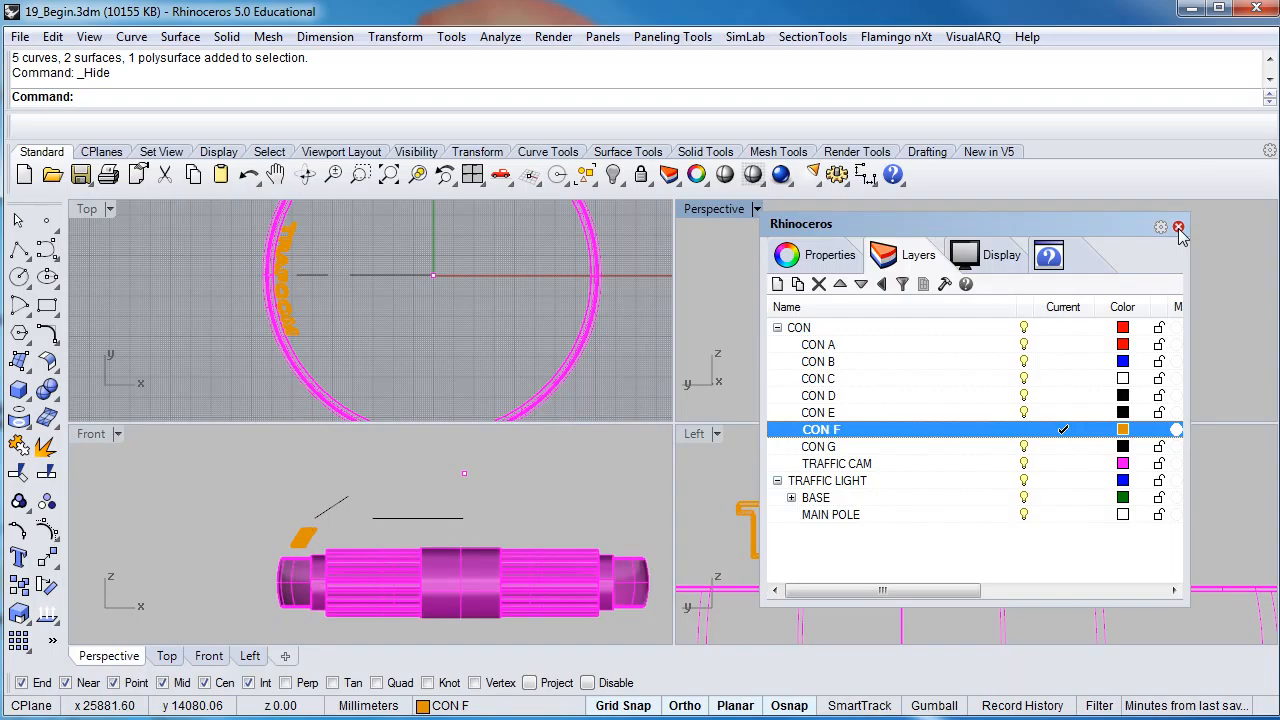
Step: Close the layer list and draw a 7 mm radius circle in the Left view, centred on the camera ring's outer wall below the lettering
click(1178, 226)
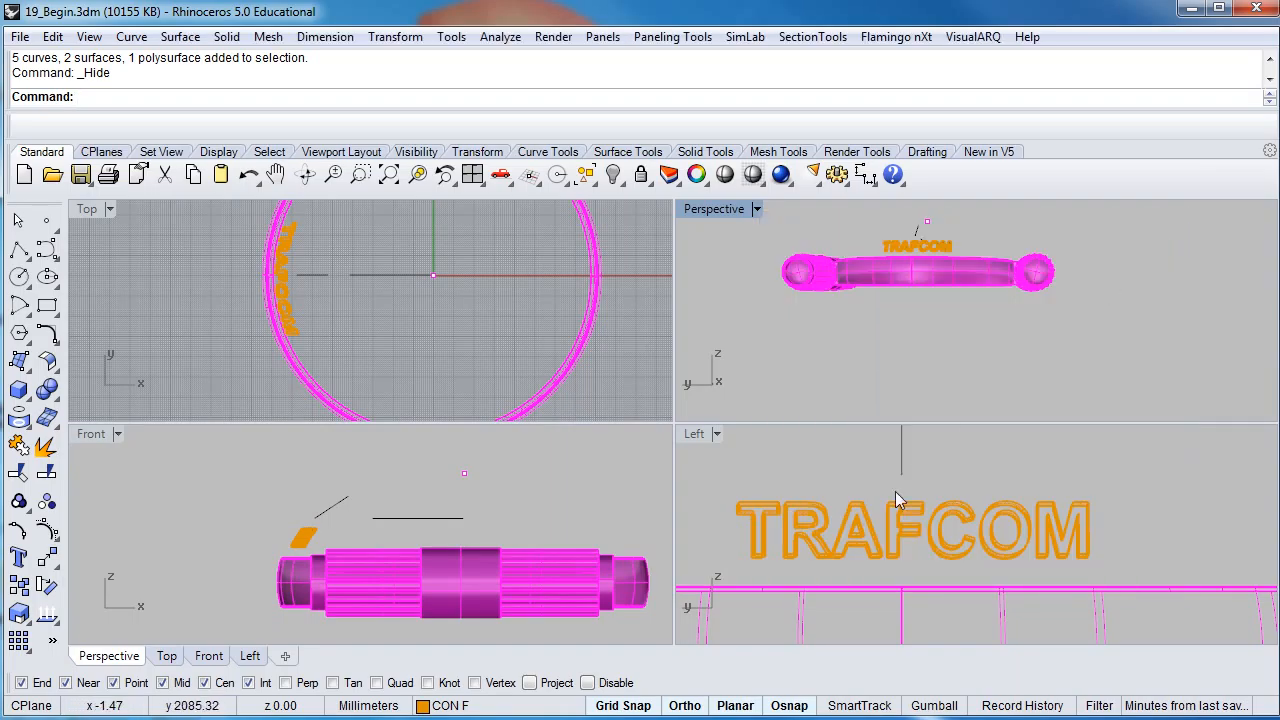
scroll(888, 494, down, 6)
right_drag(885, 529, 856, 499)
scroll(854, 523, up, 4)
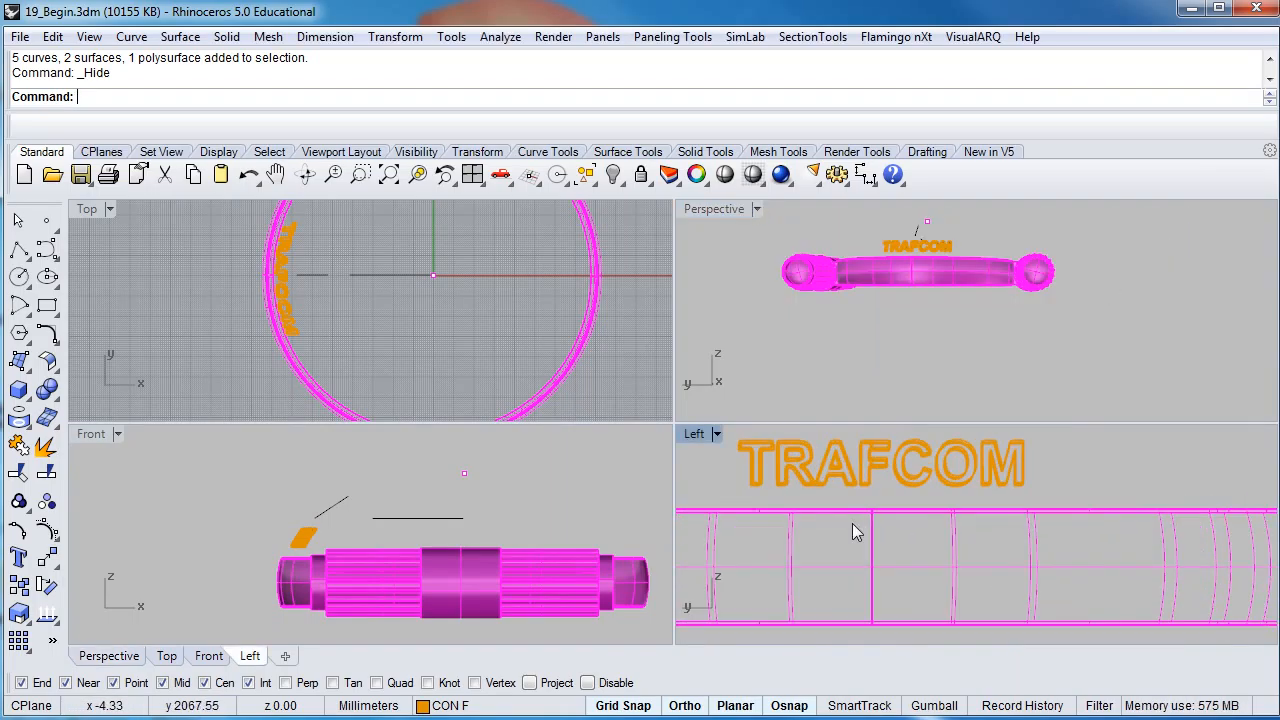
click(20, 279)
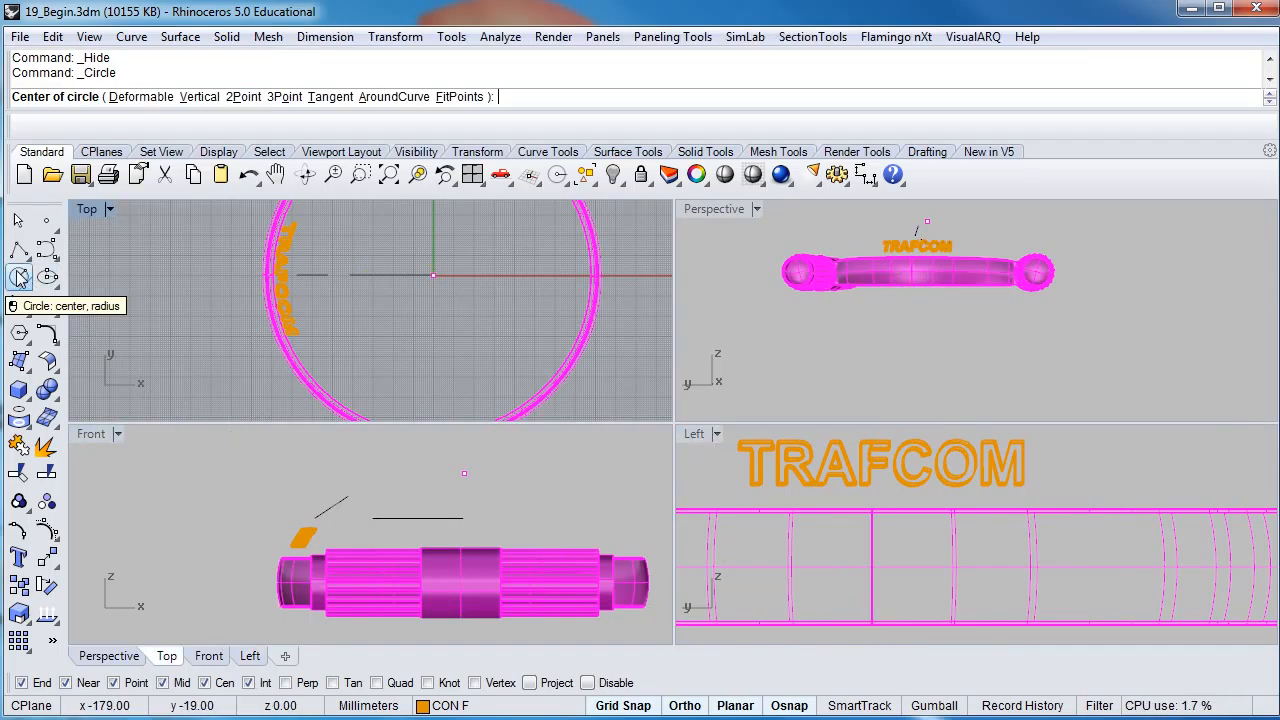
click(875, 568)
scroll(859, 557, up, 2)
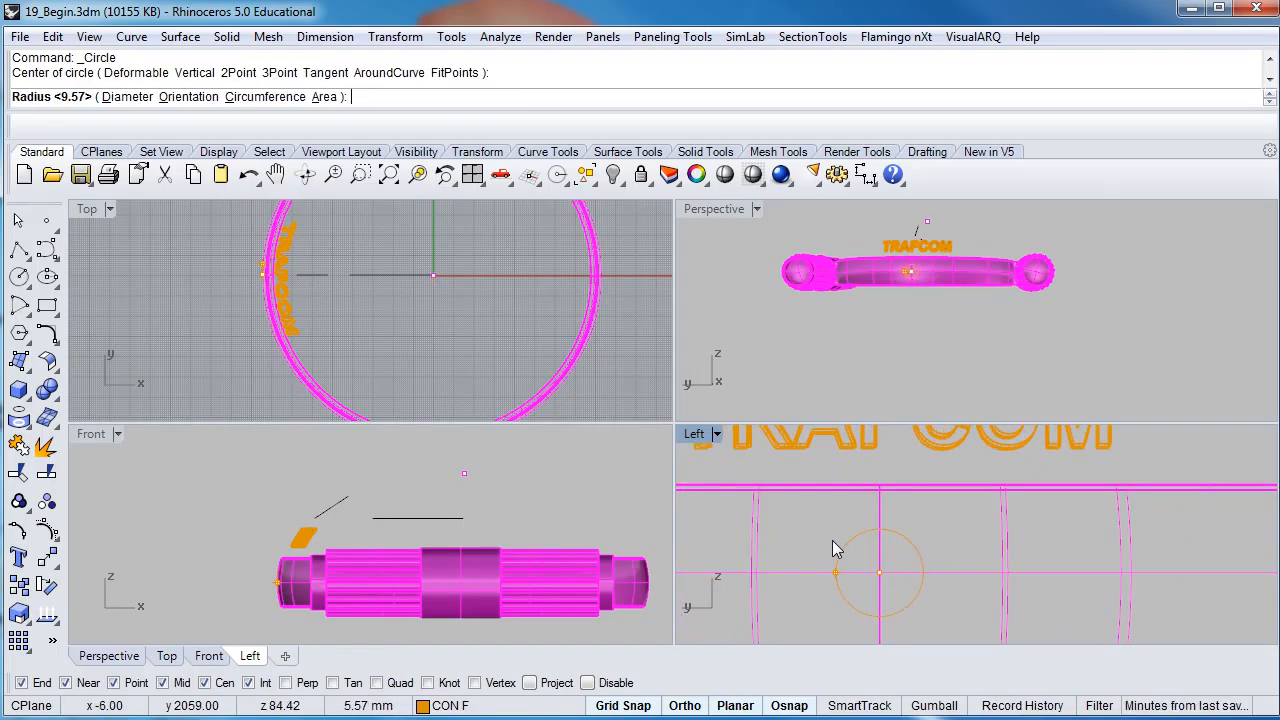
text(7)
key(Return)
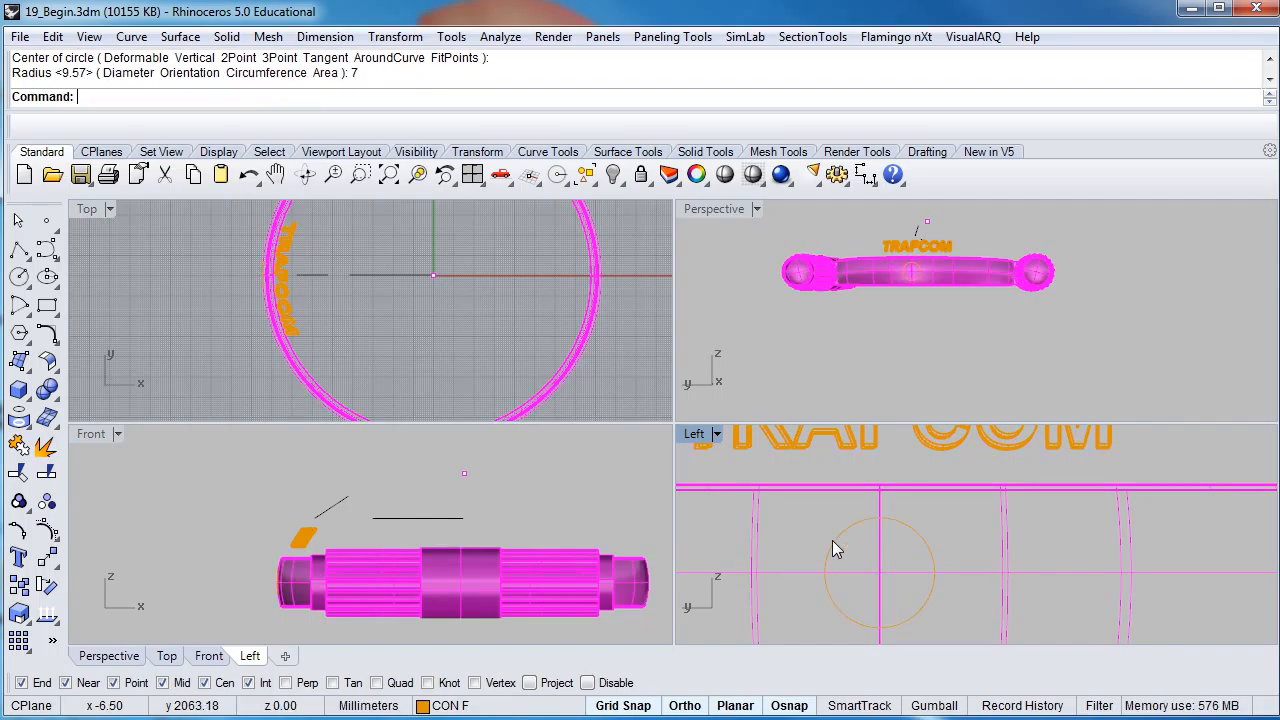
Step: Move the circle straight outward from the ring in the Top view so it sits clear of the outer wall
click(919, 534)
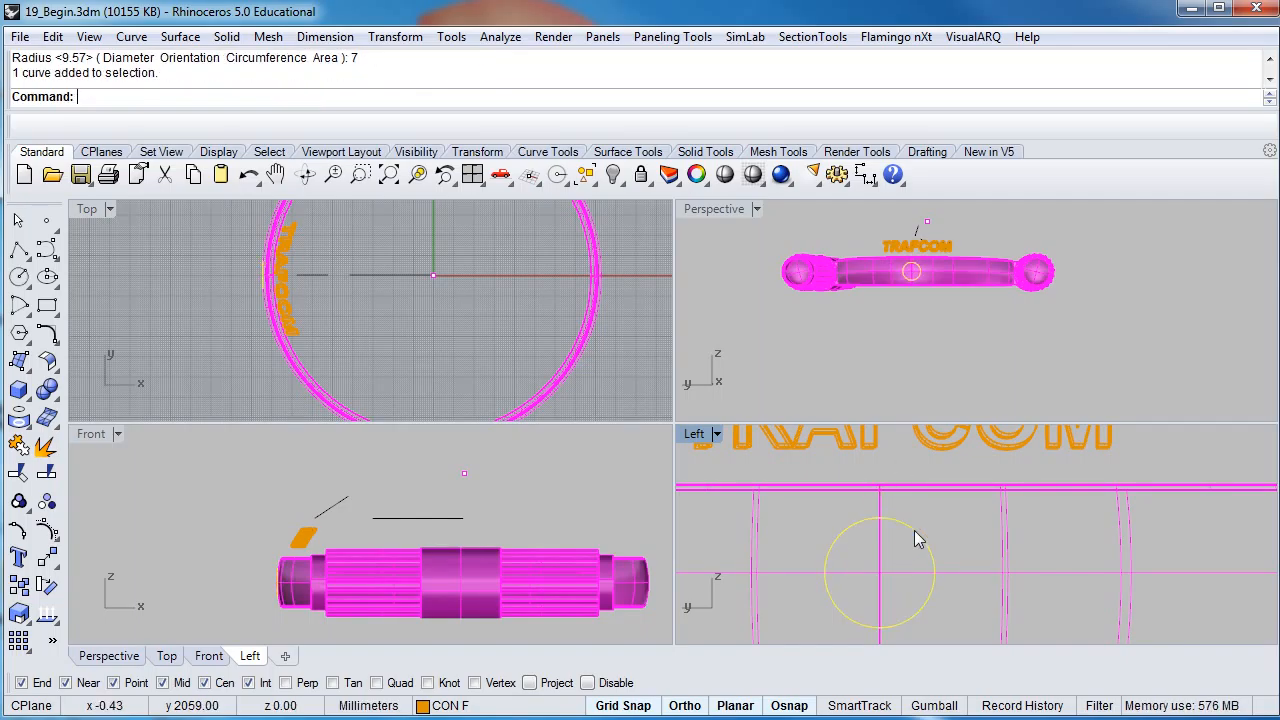
right_drag(355, 254, 440, 271)
scroll(358, 326, up, 6)
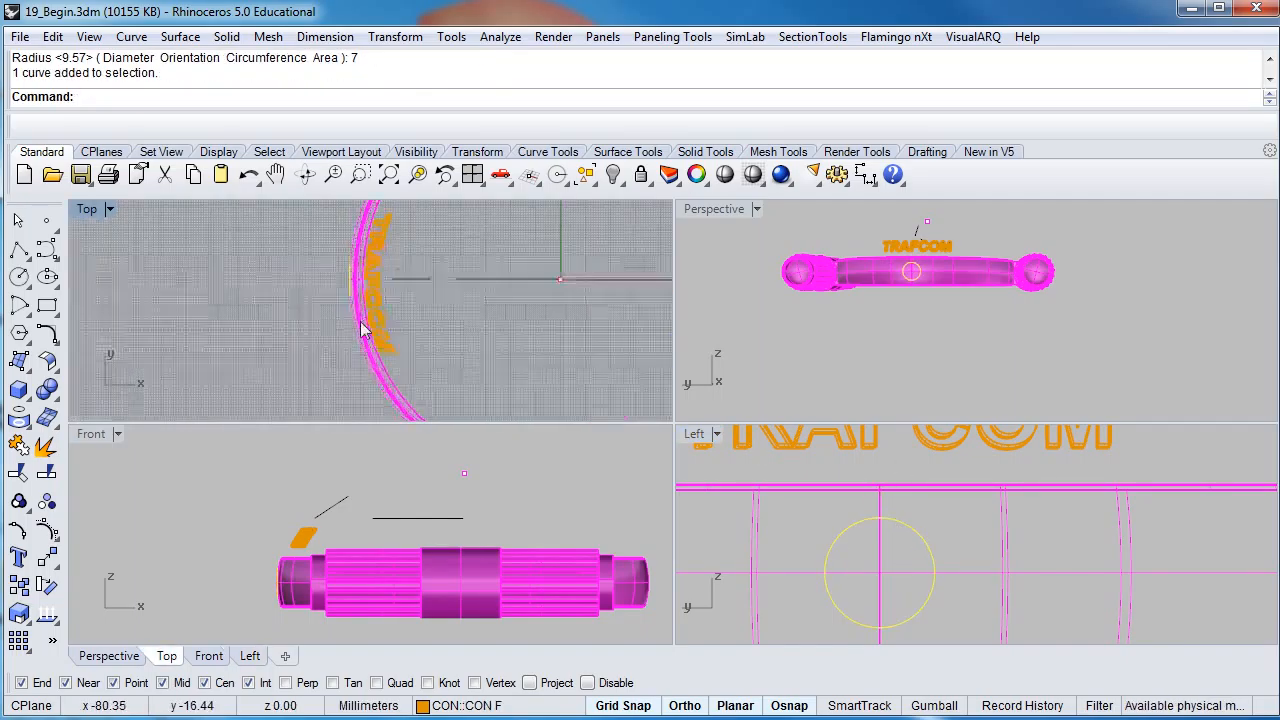
drag(340, 280, 190, 278)
Step: Extrude the circle as a solid cylinder toward the ring's centre so it passes completely through the near wall
right_drag(880, 300, 840, 320)
scroll(867, 260, up, 7)
click(226, 37)
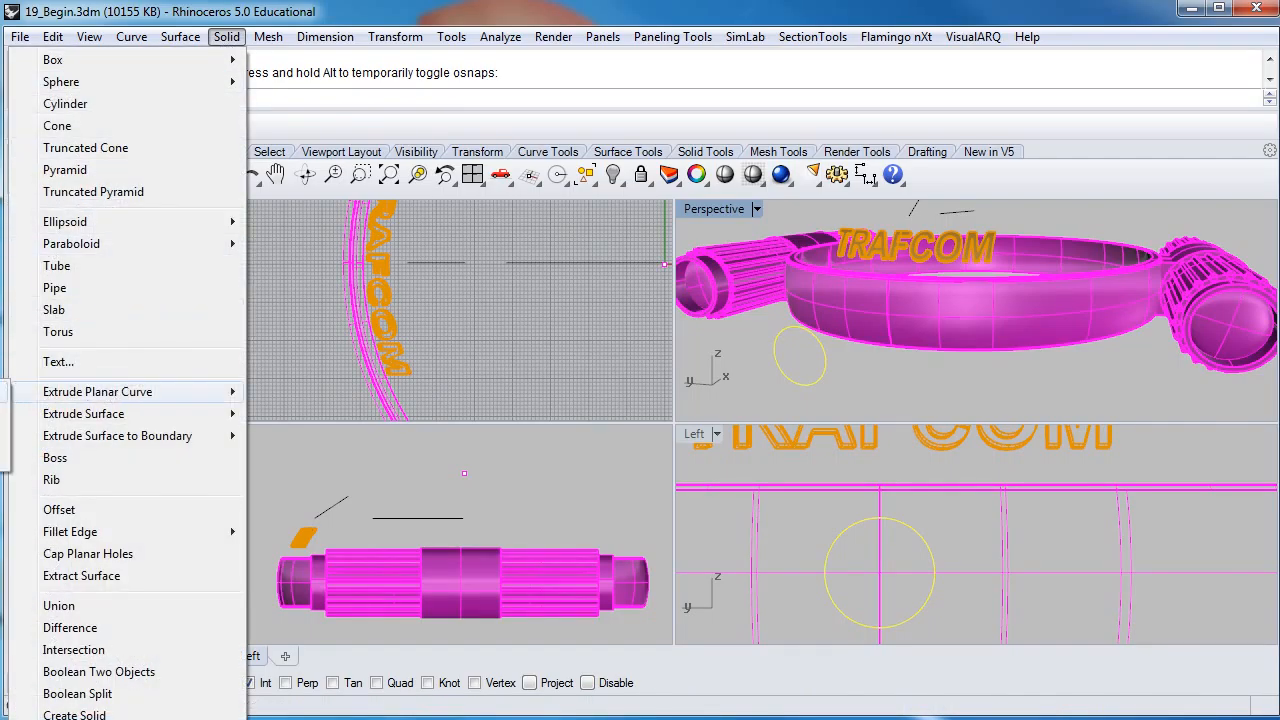
click(4, 391)
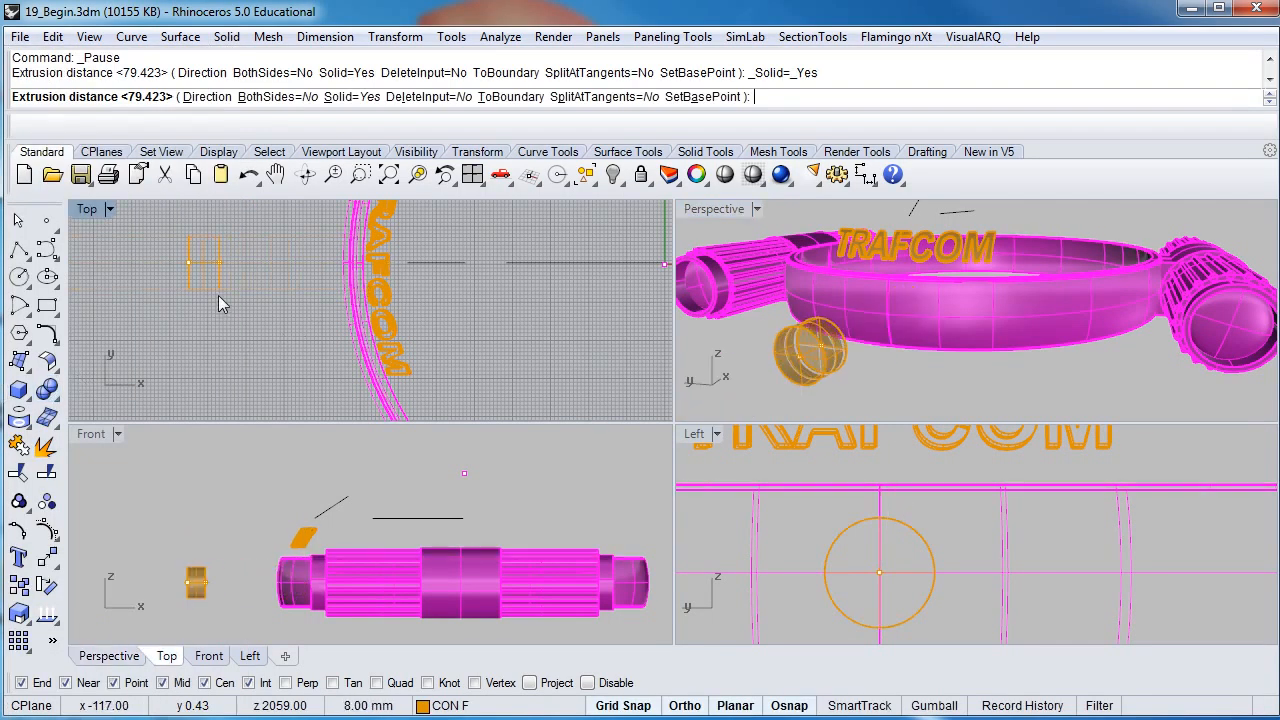
scroll(218, 295, up, 2)
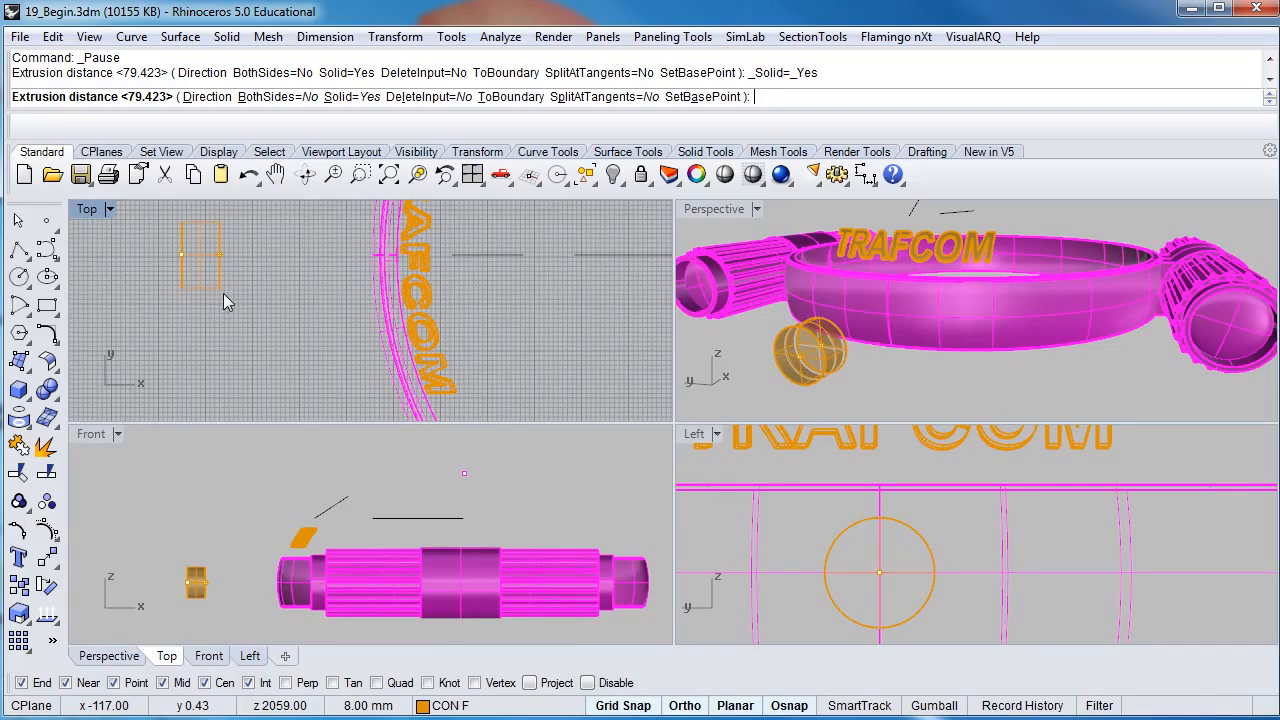
click(553, 298)
Step: Subtract the cylinder from the magenta camera ring with a Boolean Difference, deleting the input cylinder
right_drag(760, 325, 841, 320)
scroll(908, 300, up, 3)
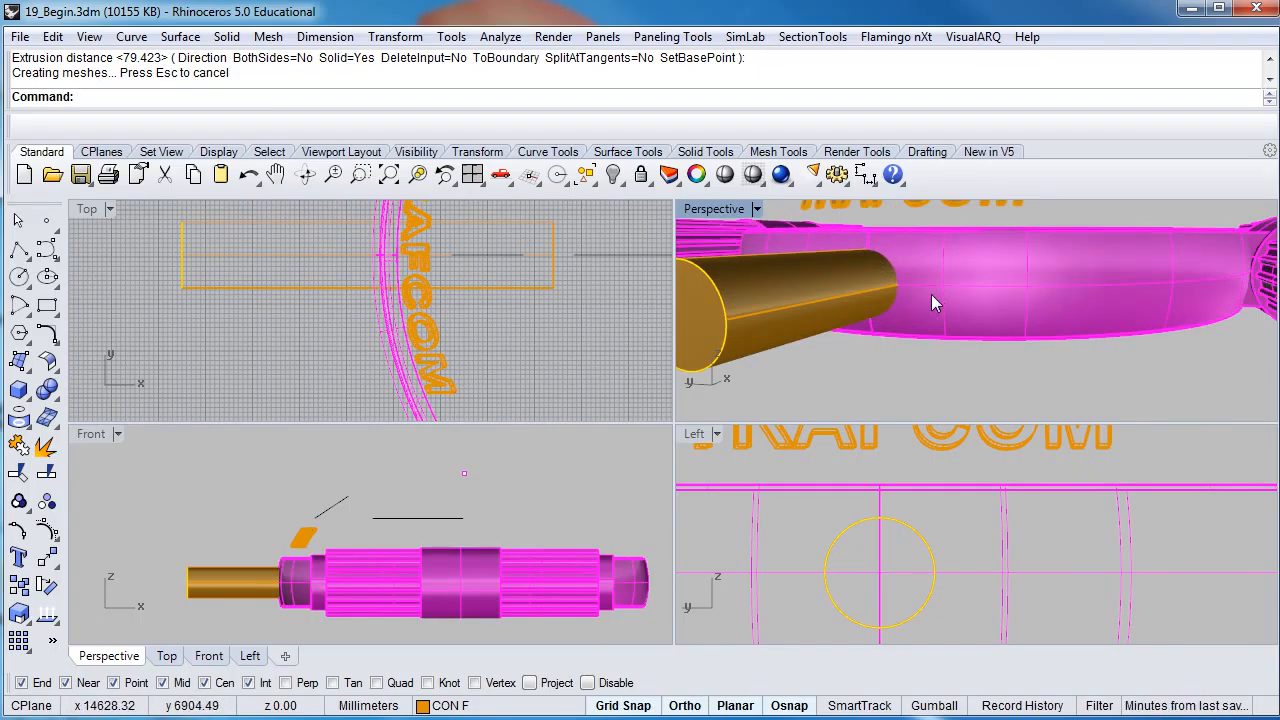
click(931, 296)
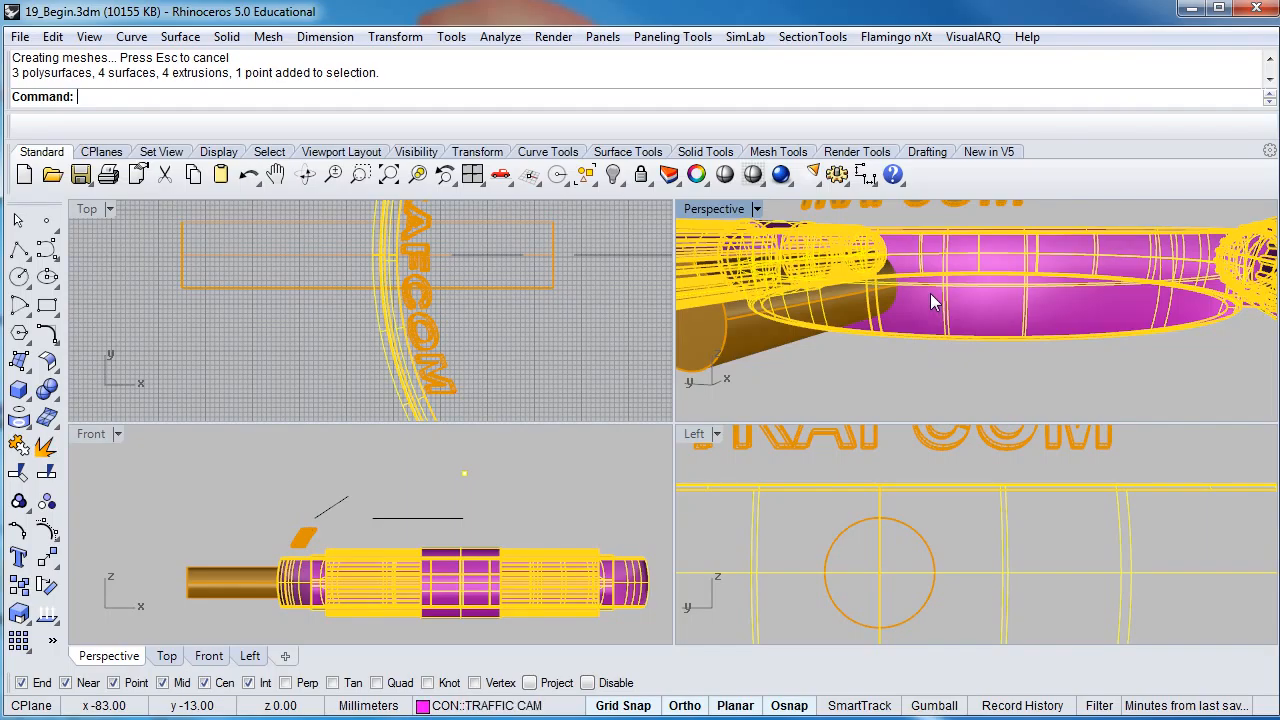
scroll(930, 303, down, 2)
right_drag(942, 302, 948, 310)
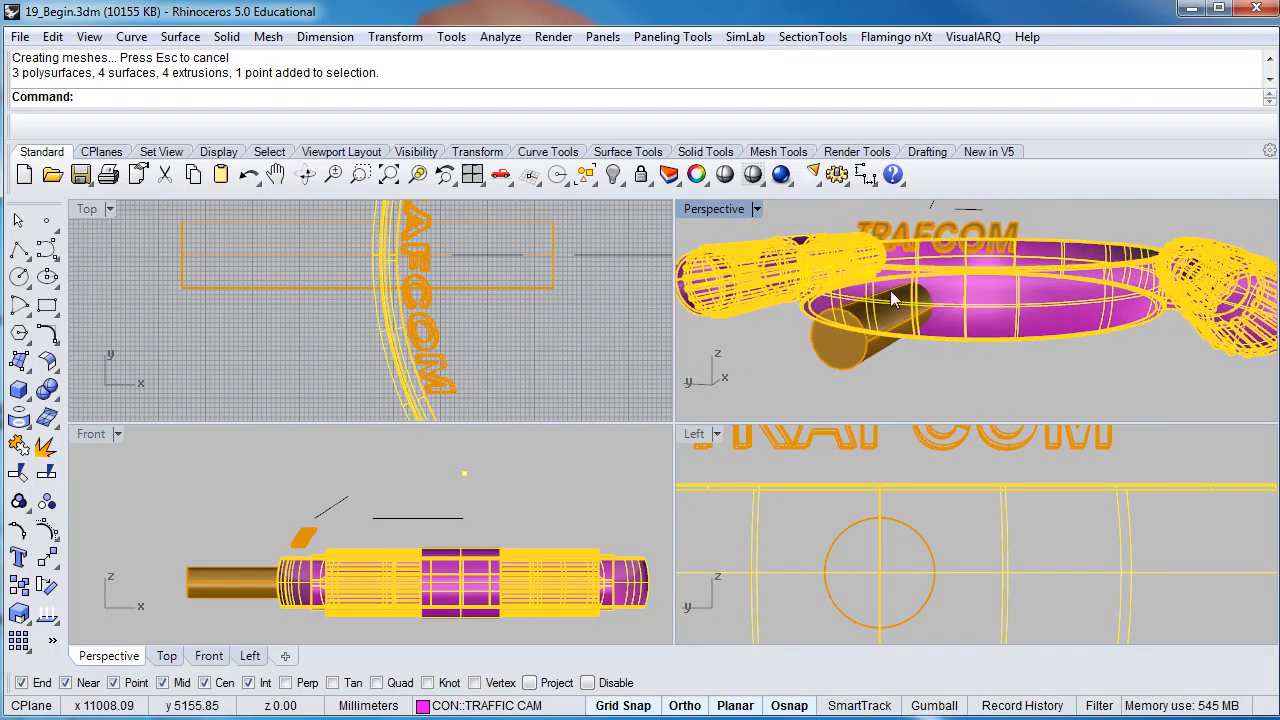
click(57, 389)
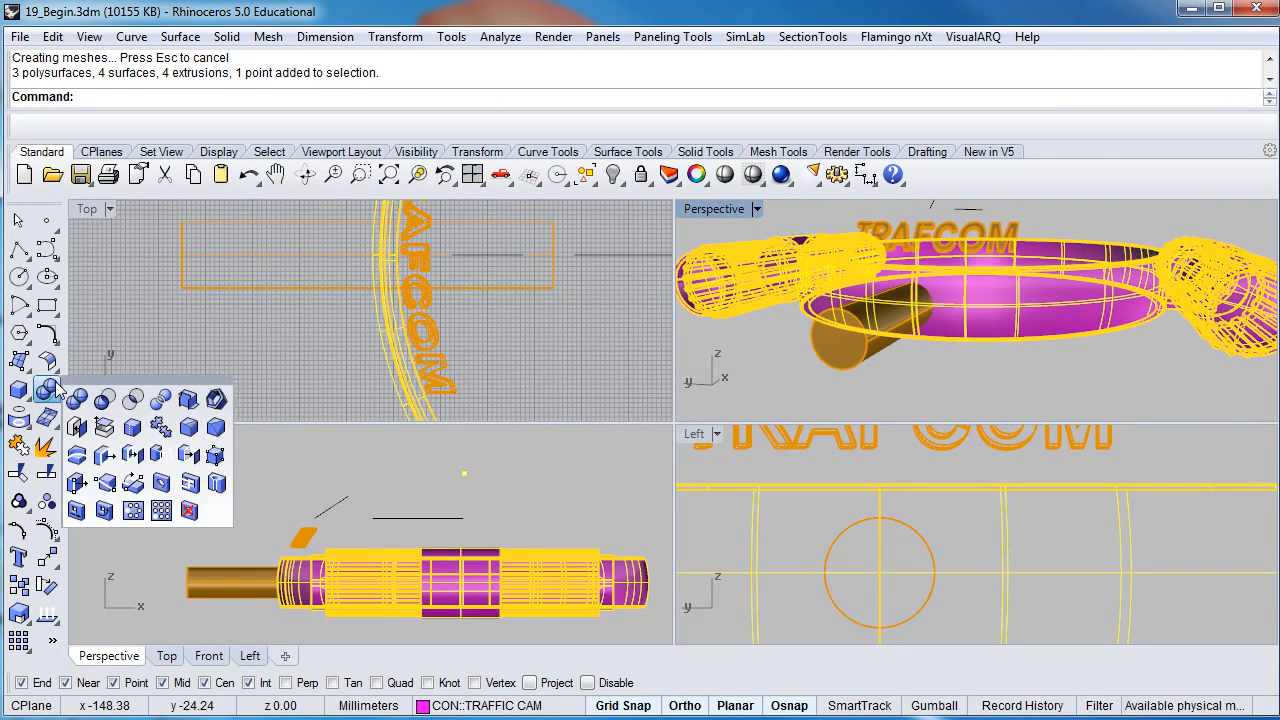
click(103, 401)
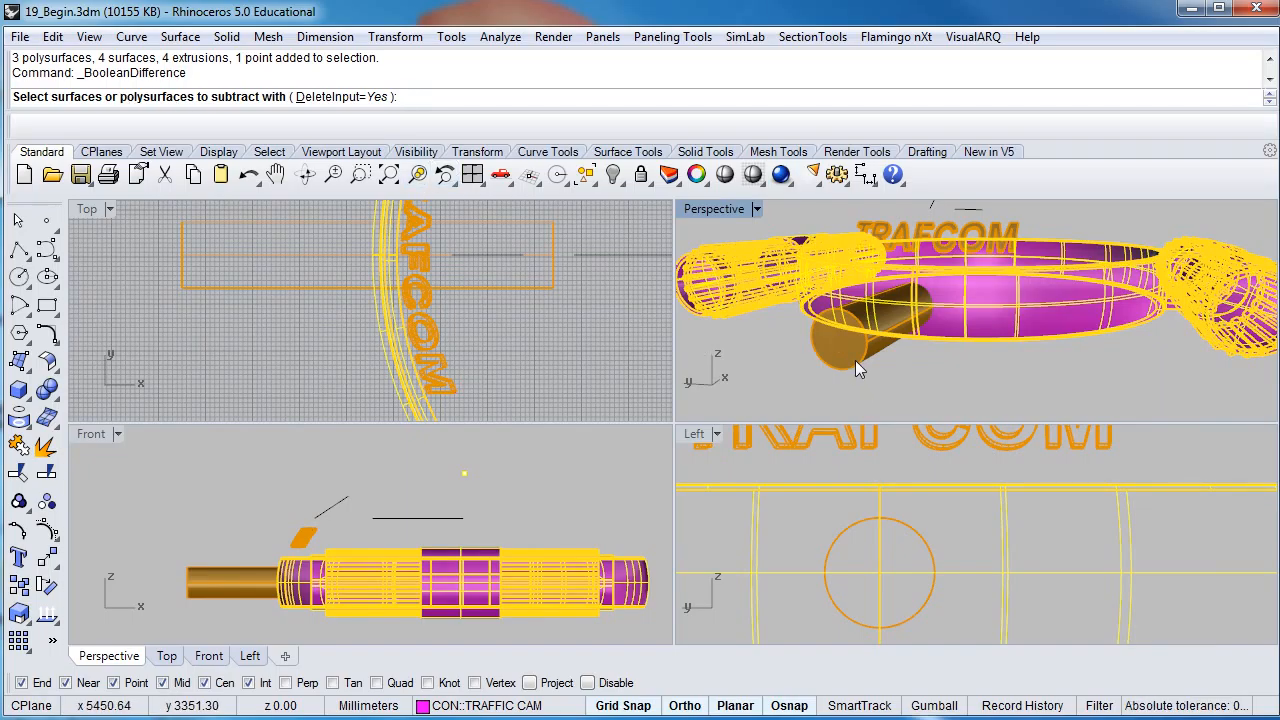
click(882, 344)
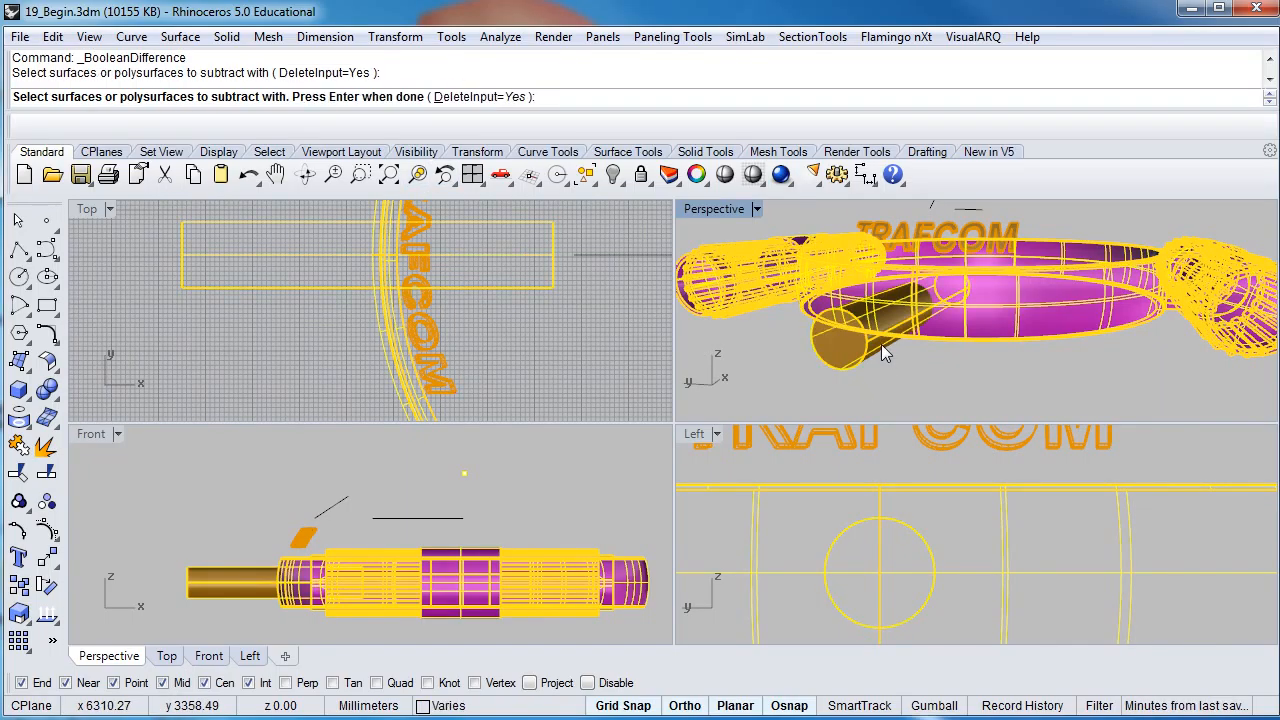
key(Return)
Step: Fillet the hole's inner surface with the ring's outer wall at radius 2 mm, with Extend and Trim on, in the maximized Perspective view
scroll(883, 330, up, 3)
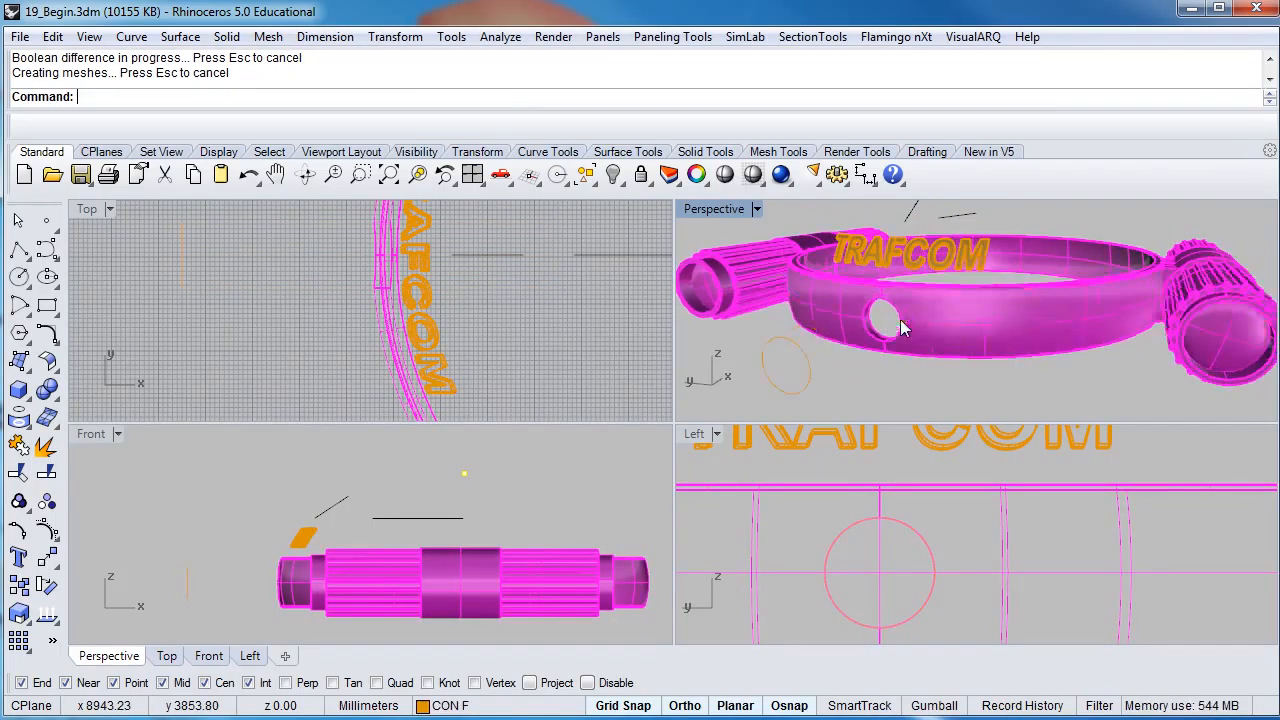
scroll(882, 316, up, 4)
scroll(882, 316, down, 4)
scroll(882, 316, up, 4)
scroll(882, 316, down, 4)
right_drag(882, 316, 846, 304)
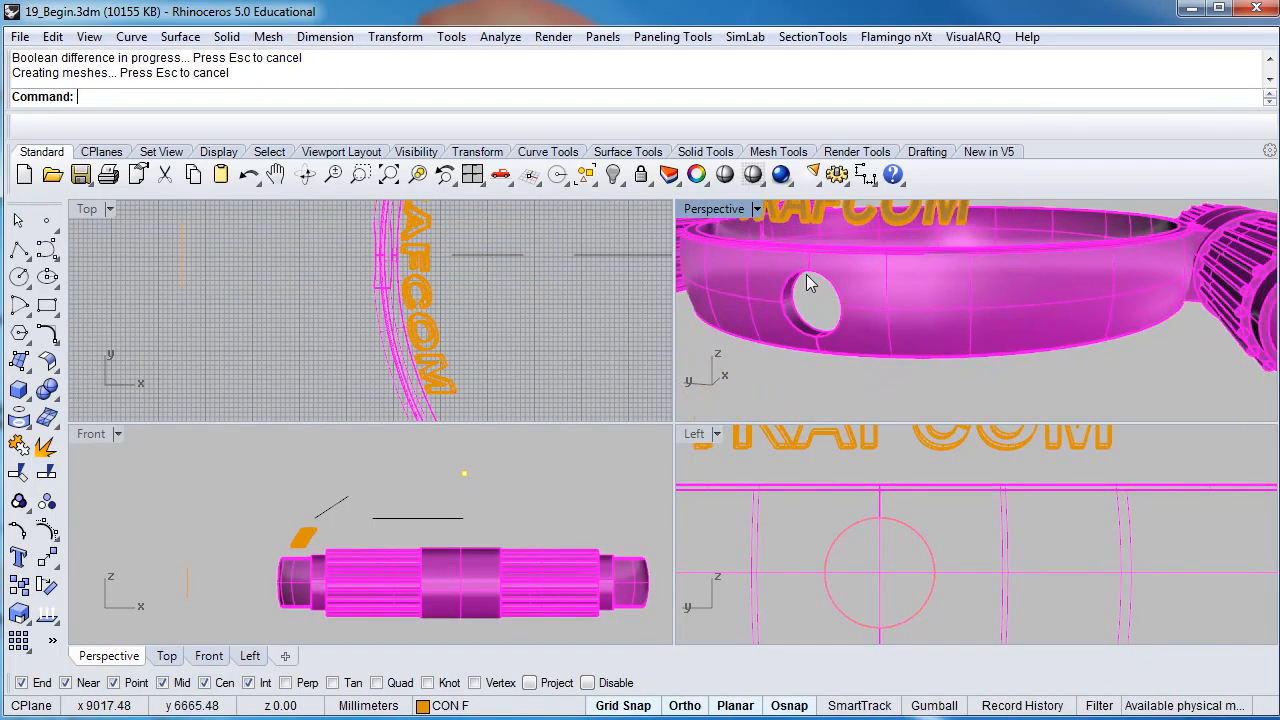
scroll(806, 274, up, 3)
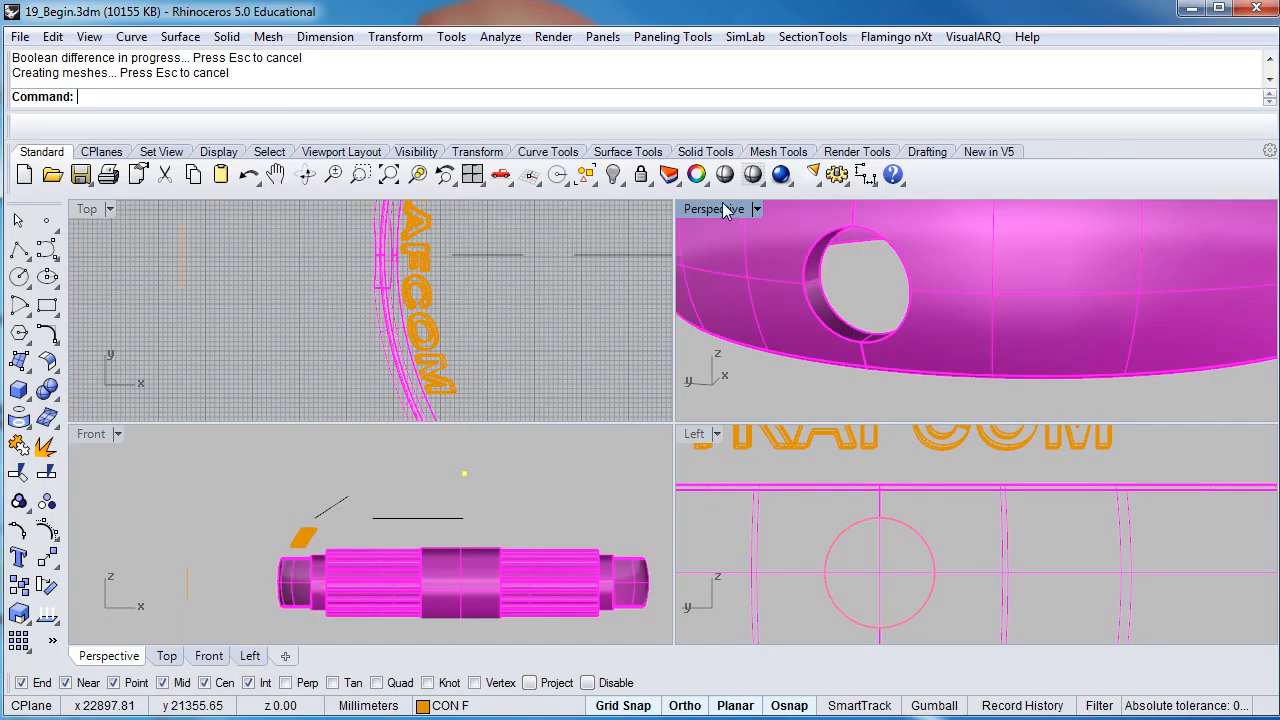
double_click(716, 209)
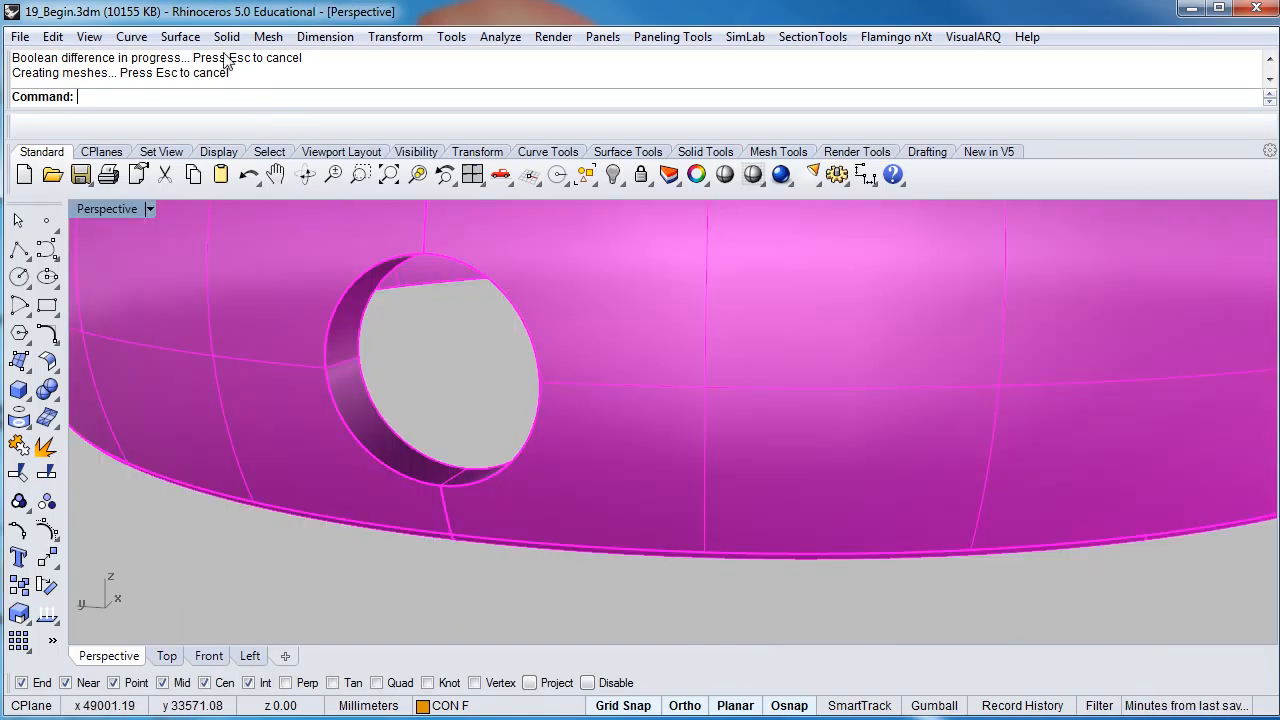
click(180, 40)
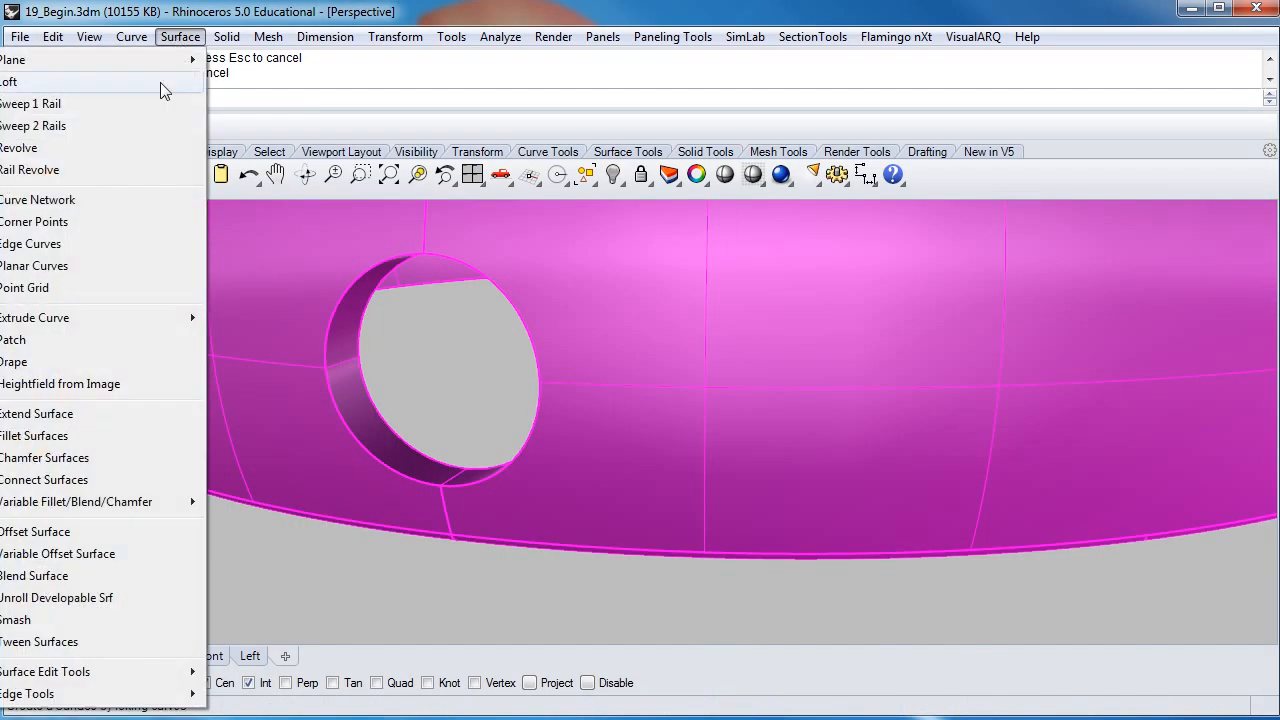
click(100, 442)
text(R)
key(Return)
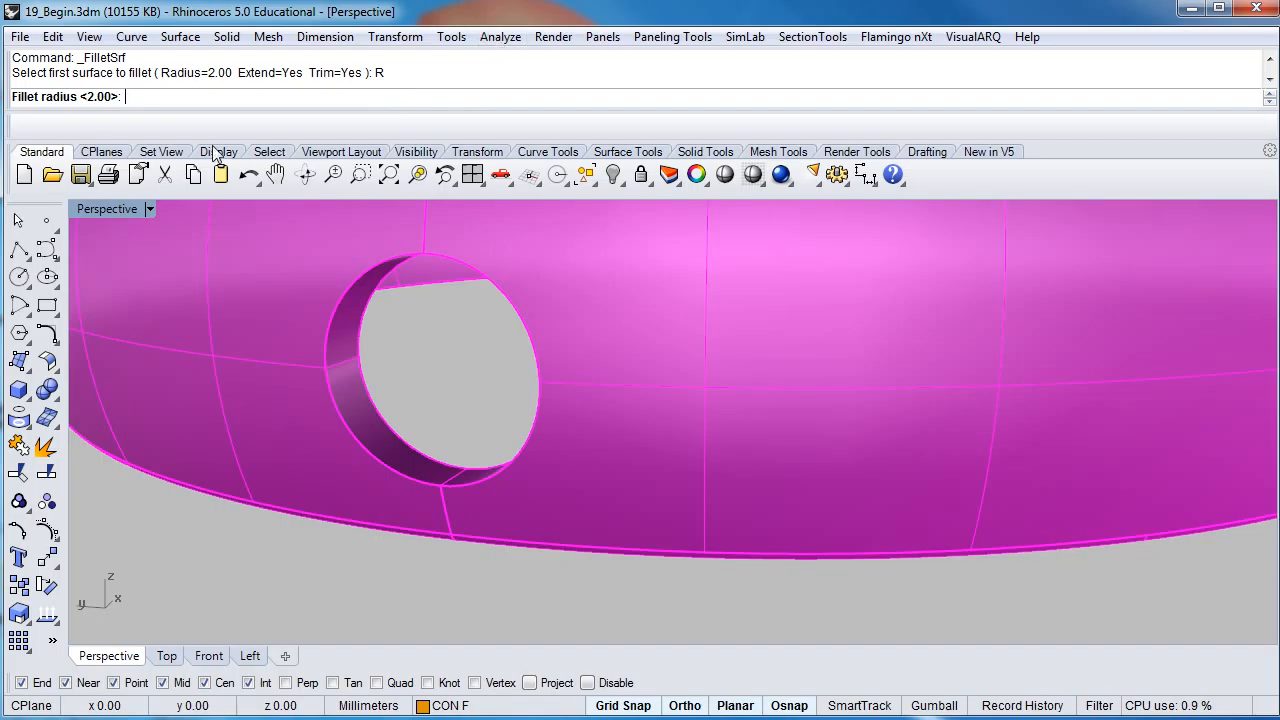
key(Return)
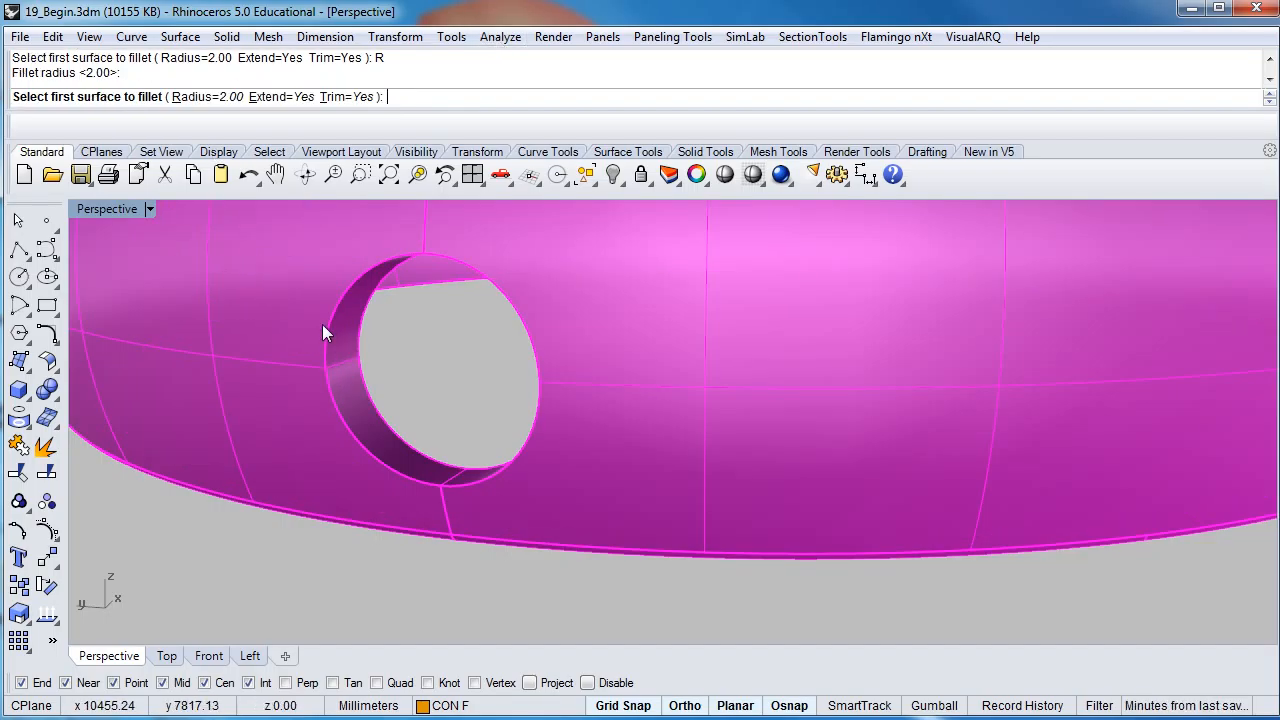
click(327, 324)
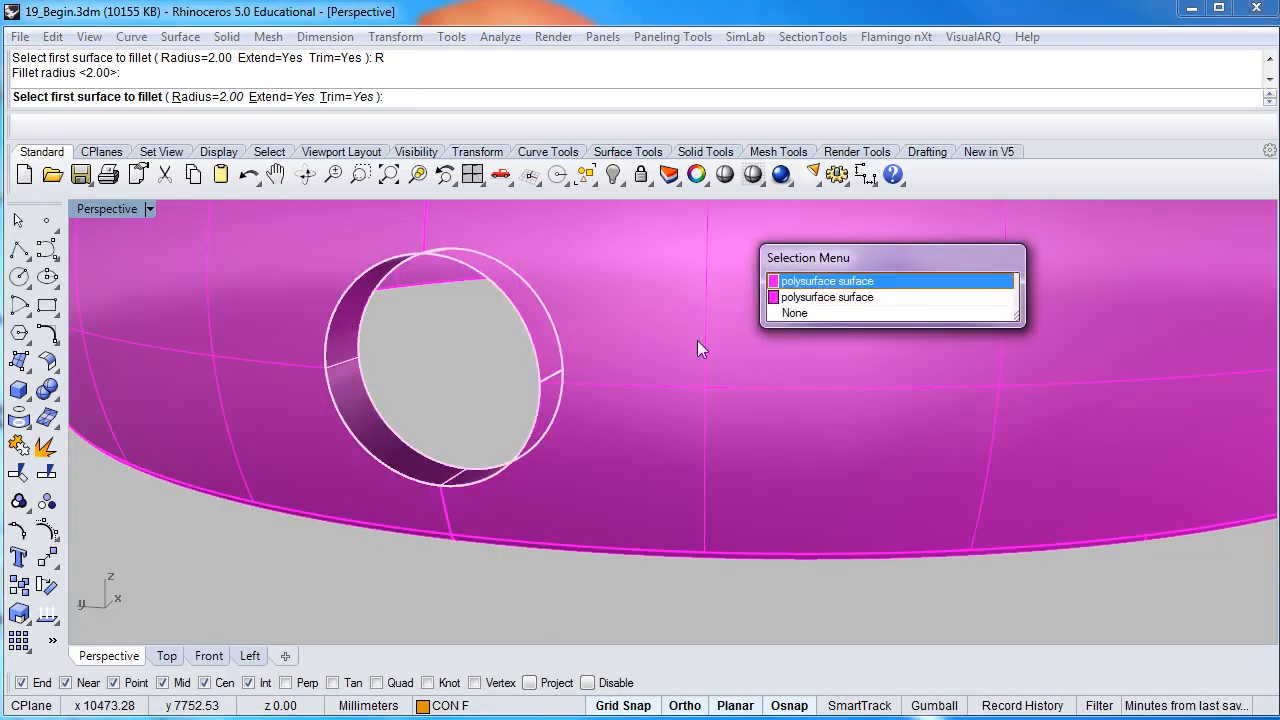
click(808, 289)
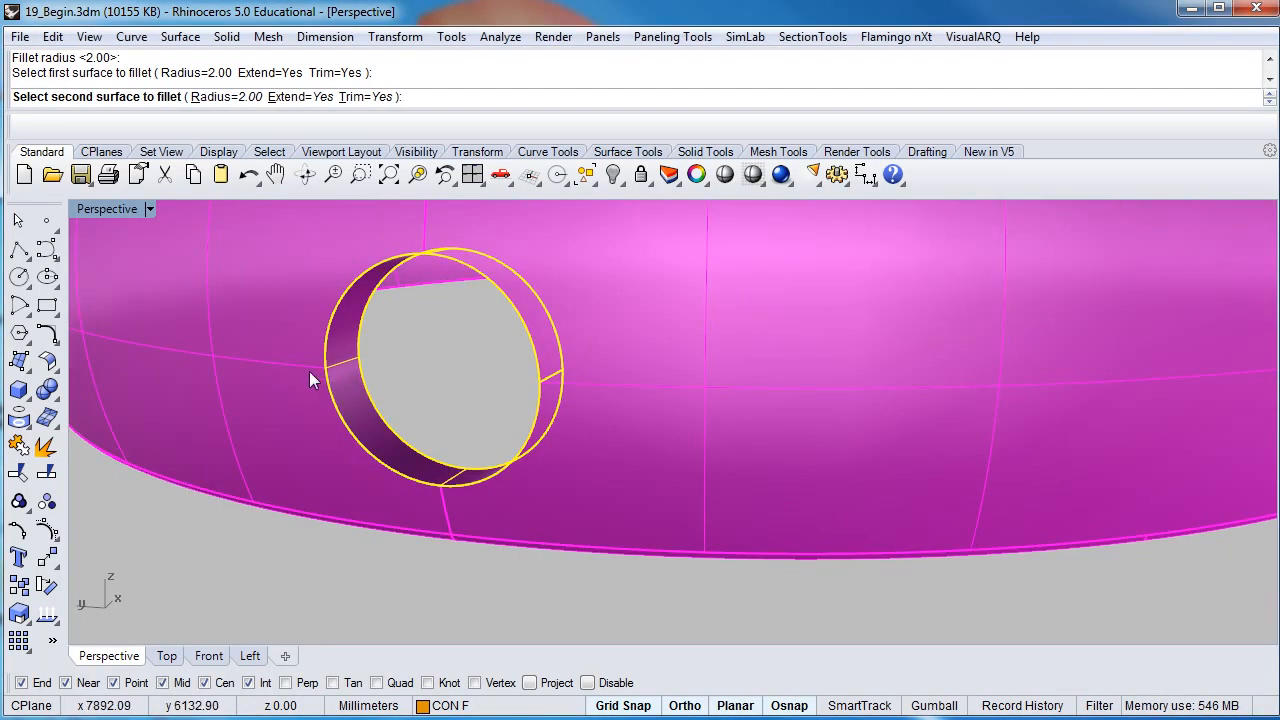
click(313, 368)
right_drag(313, 367, 372, 351)
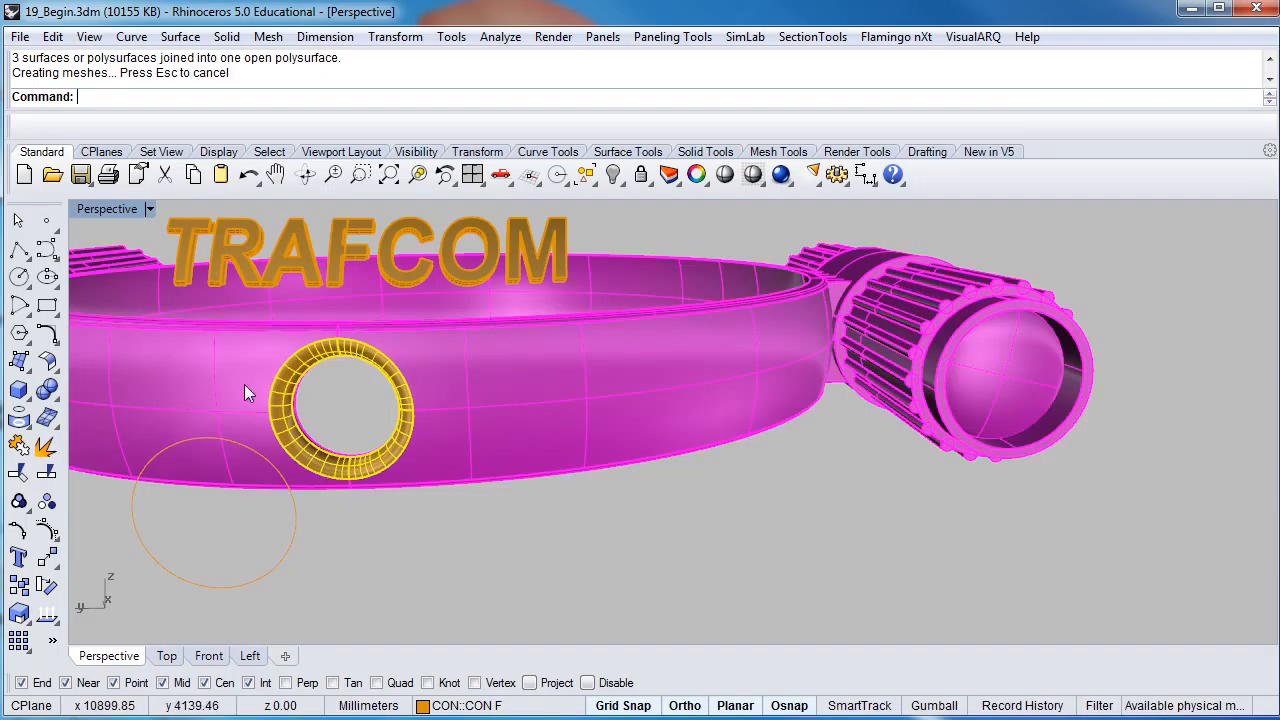
scroll(276, 415, up, 5)
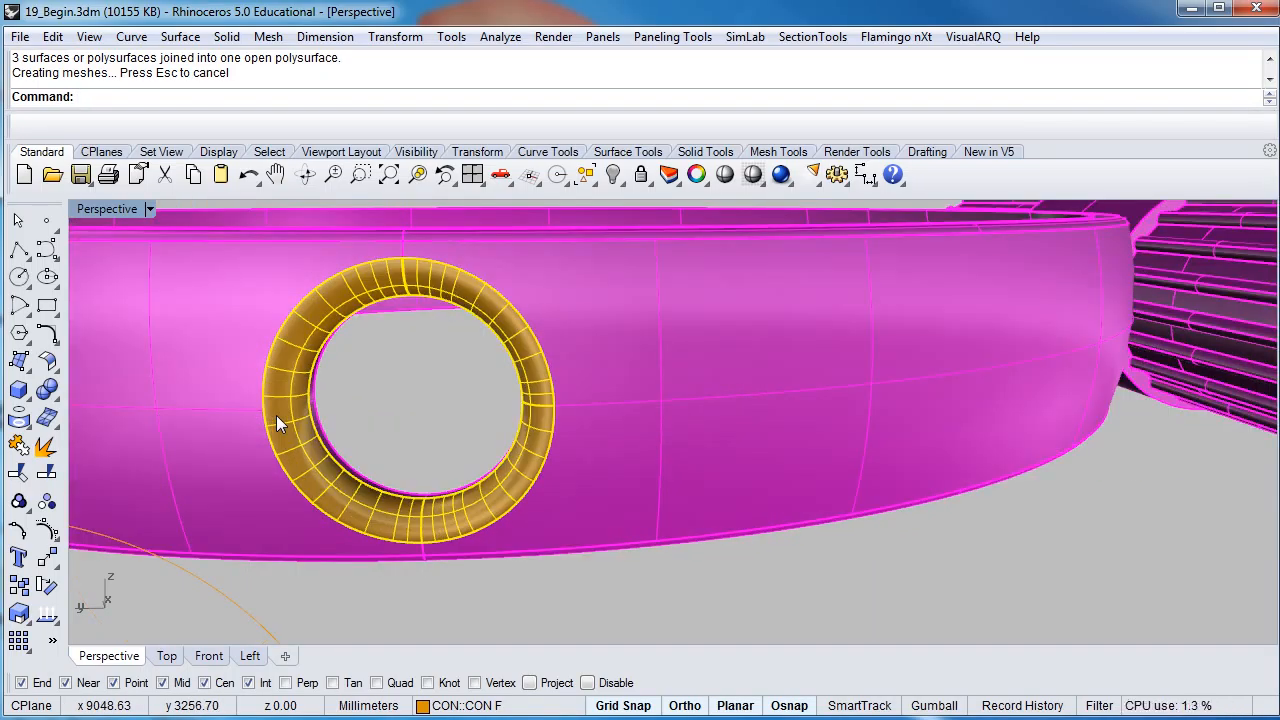
Step: Join the fillet around the round hole with the magenta camera ring into one polysurface
scroll(276, 415, down, 2)
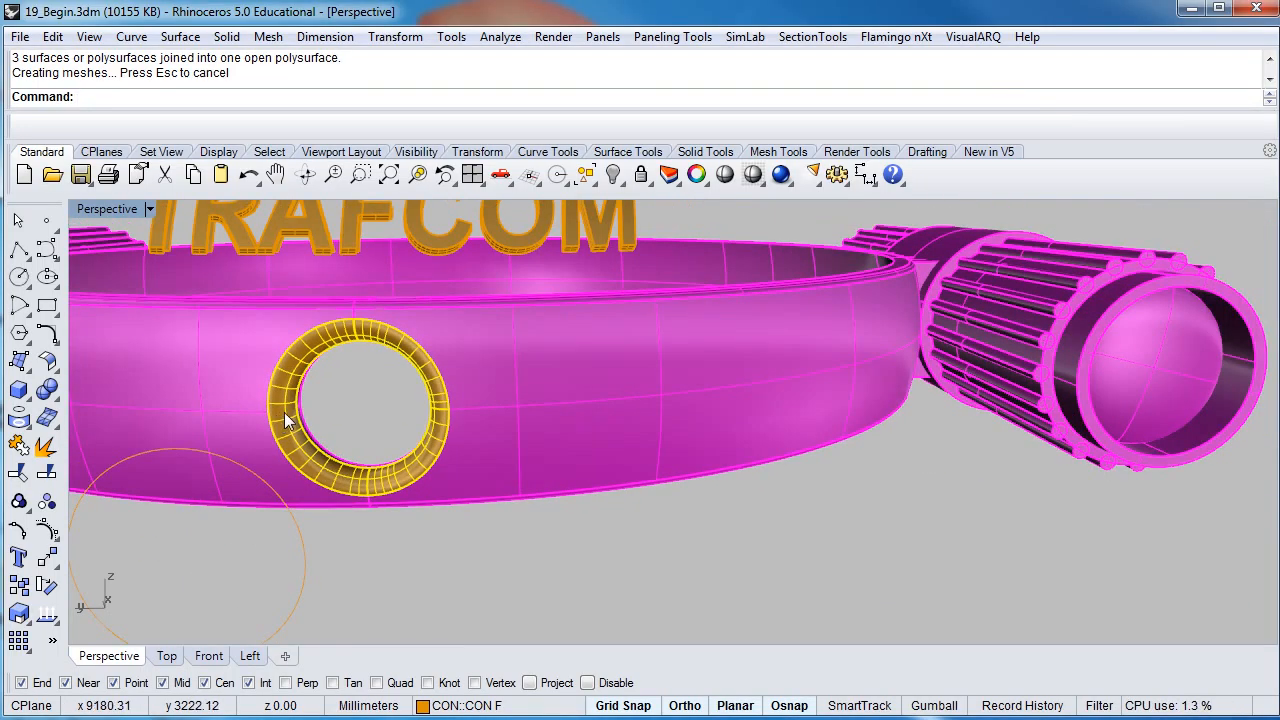
right_drag(297, 420, 415, 413)
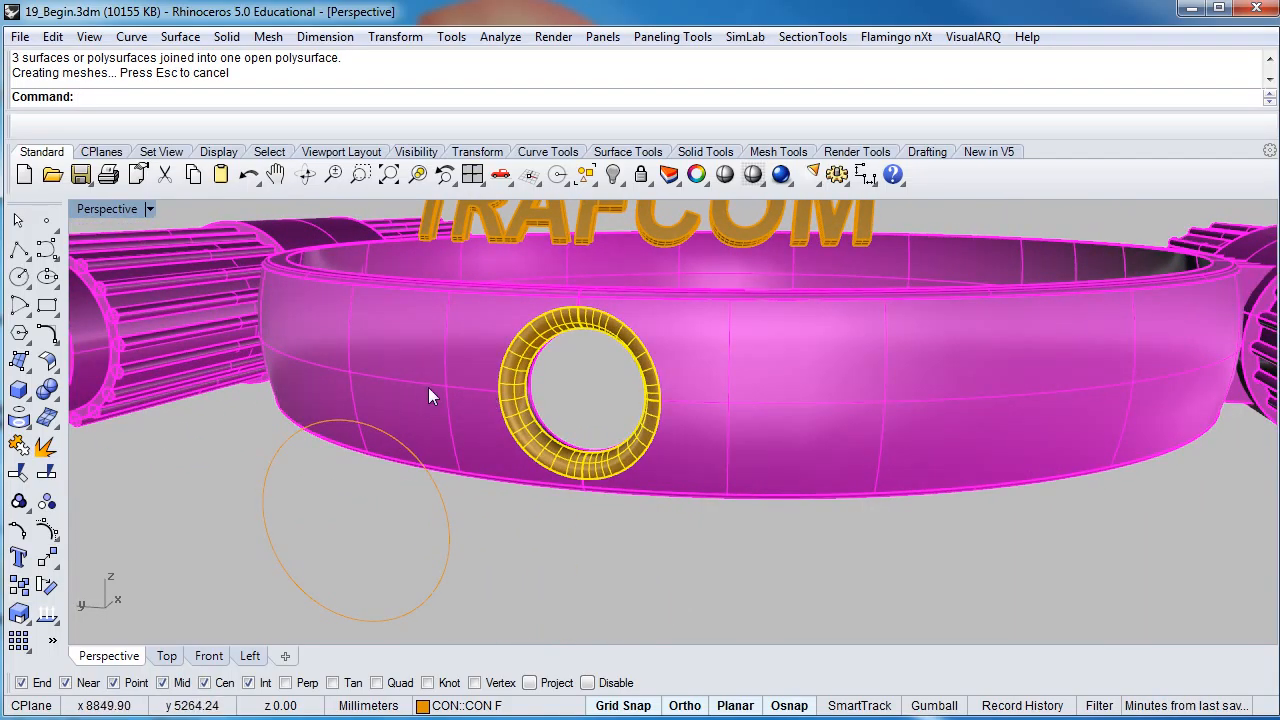
click(470, 405)
shift+click(515, 406)
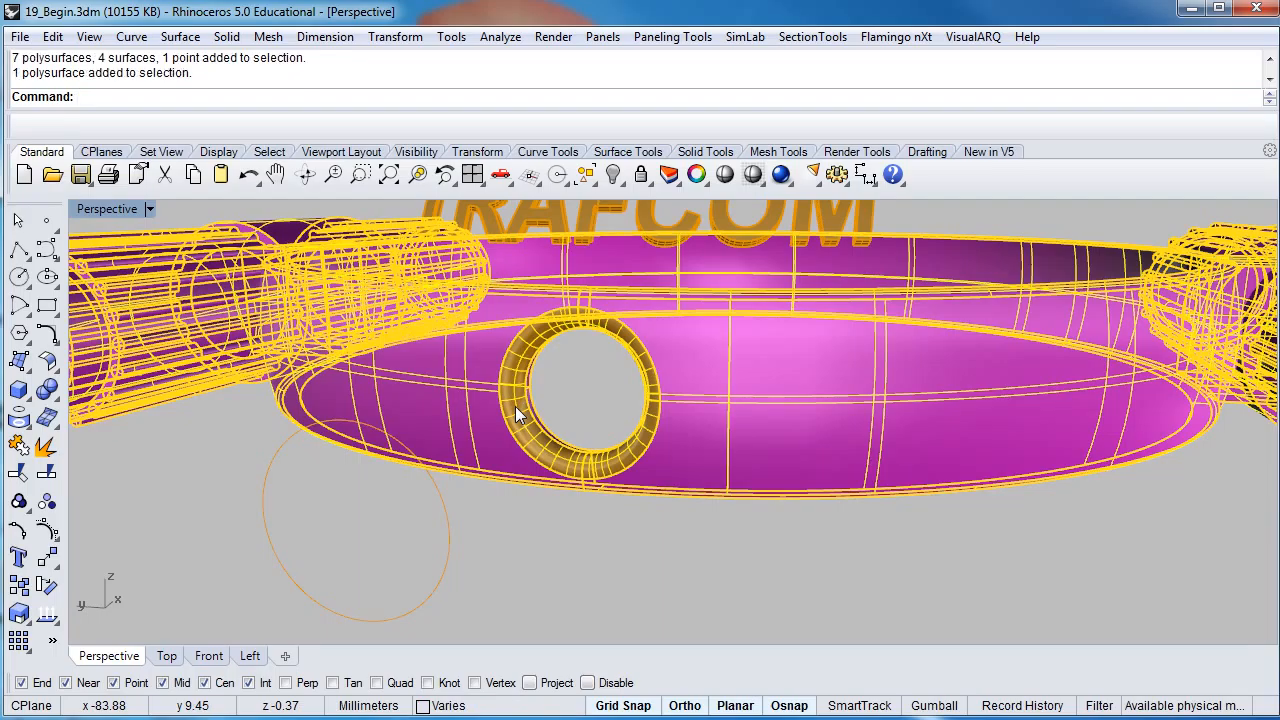
click(20, 473)
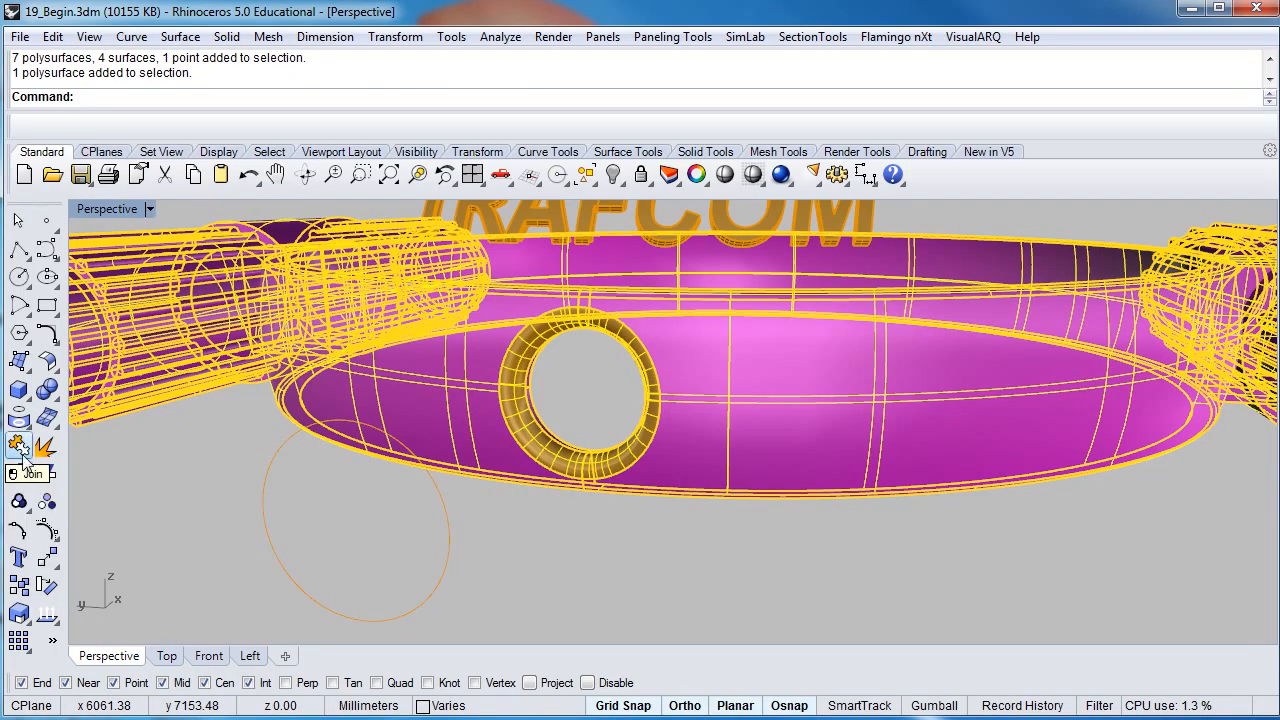
scroll(519, 506, down, 5)
right_drag(534, 457, 566, 453)
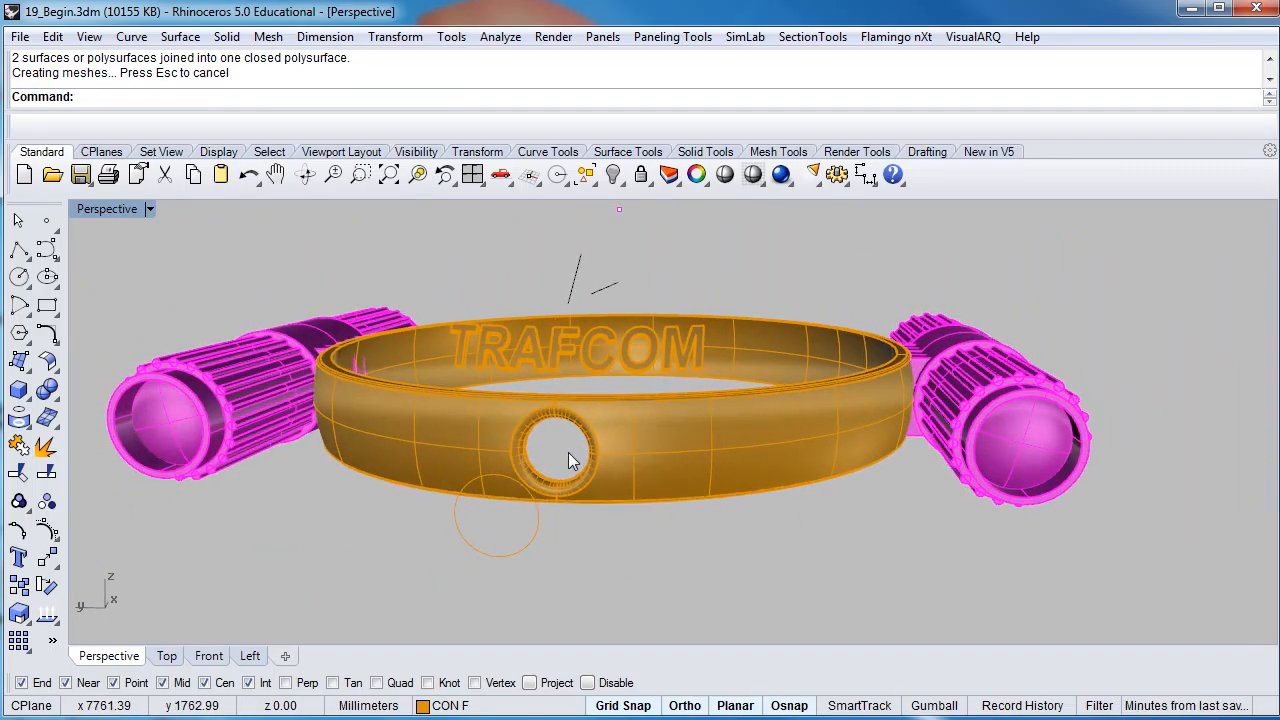
Step: Move the joined camera ring to the TRAFFIC CAM layer, then close the layer list
click(650, 455)
right_click(439, 703)
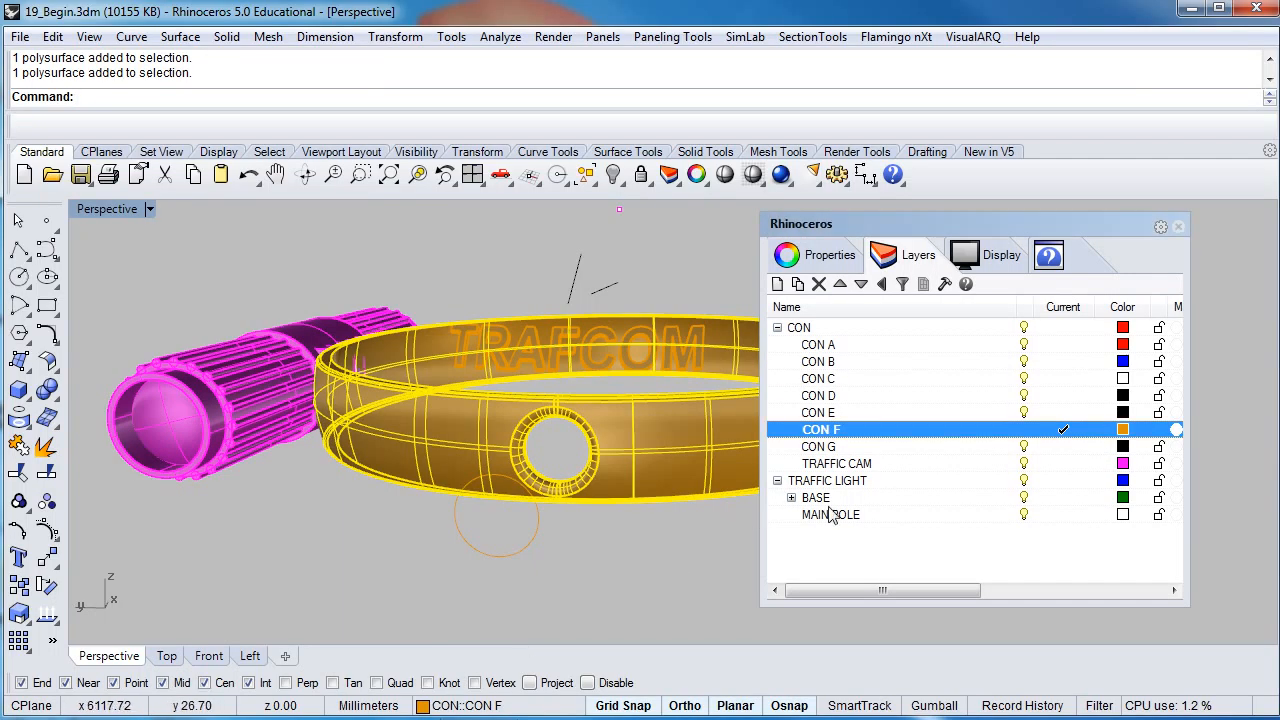
click(932, 465)
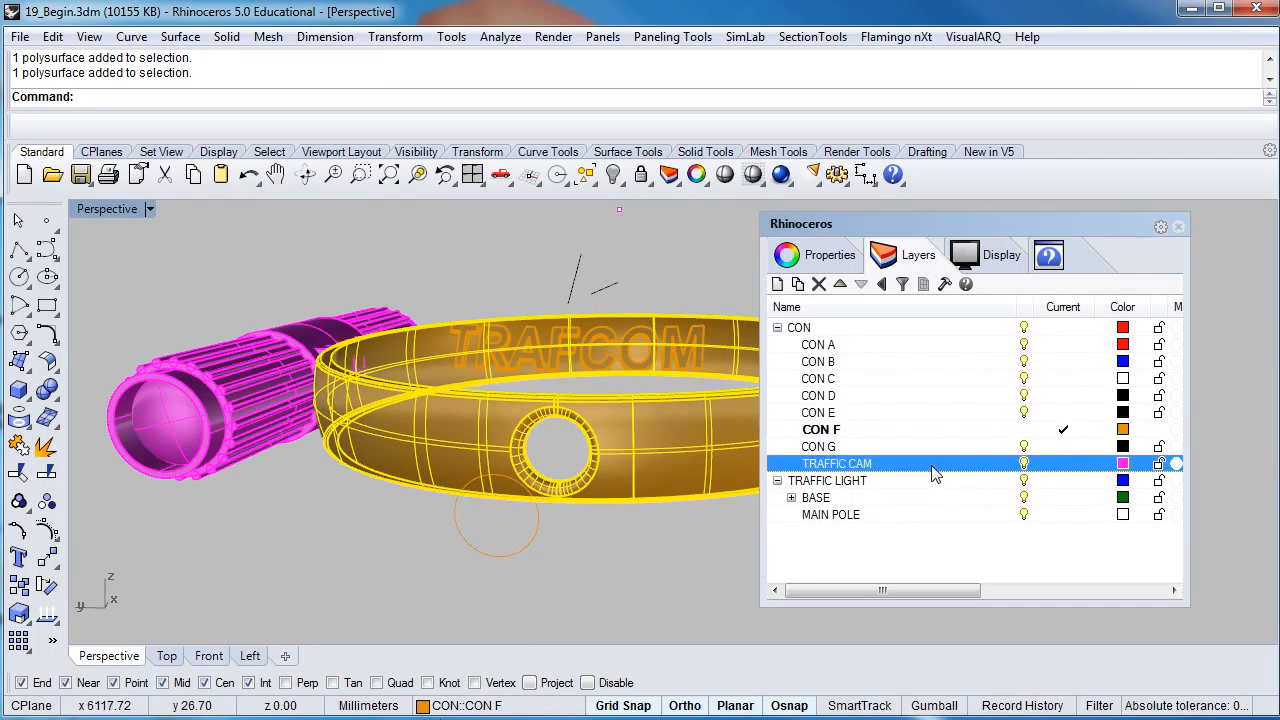
right_click(932, 465)
click(1015, 377)
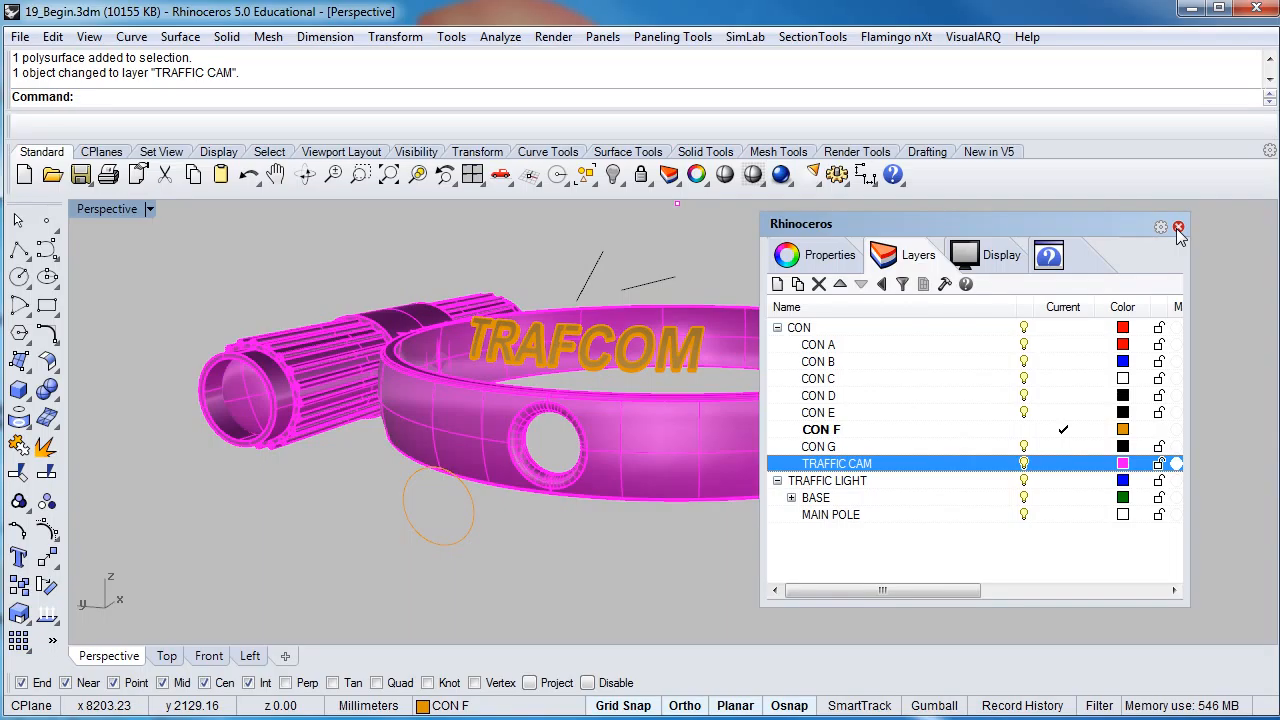
click(1178, 227)
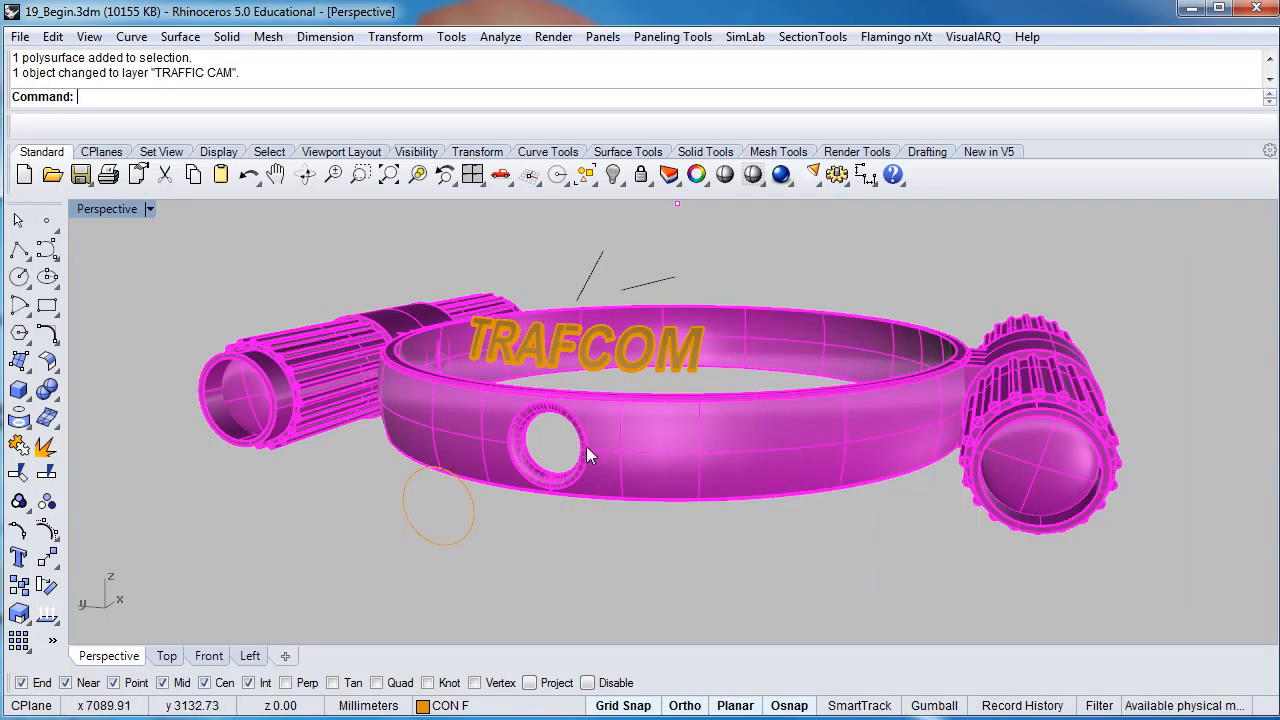
Step: Fill the loose circle with a planar surface, and set the Front view to Wireframe with object snaps disabled for positioning it
click(471, 531)
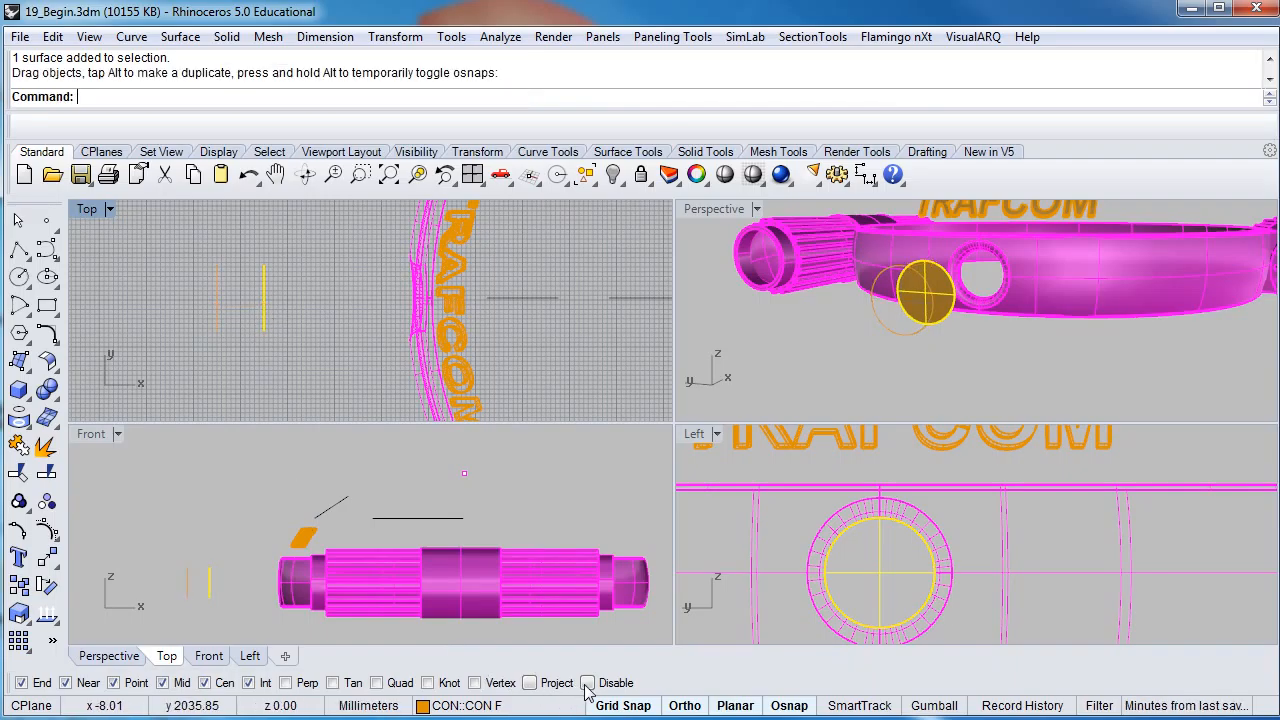
click(587, 683)
right_drag(281, 321, 235, 291)
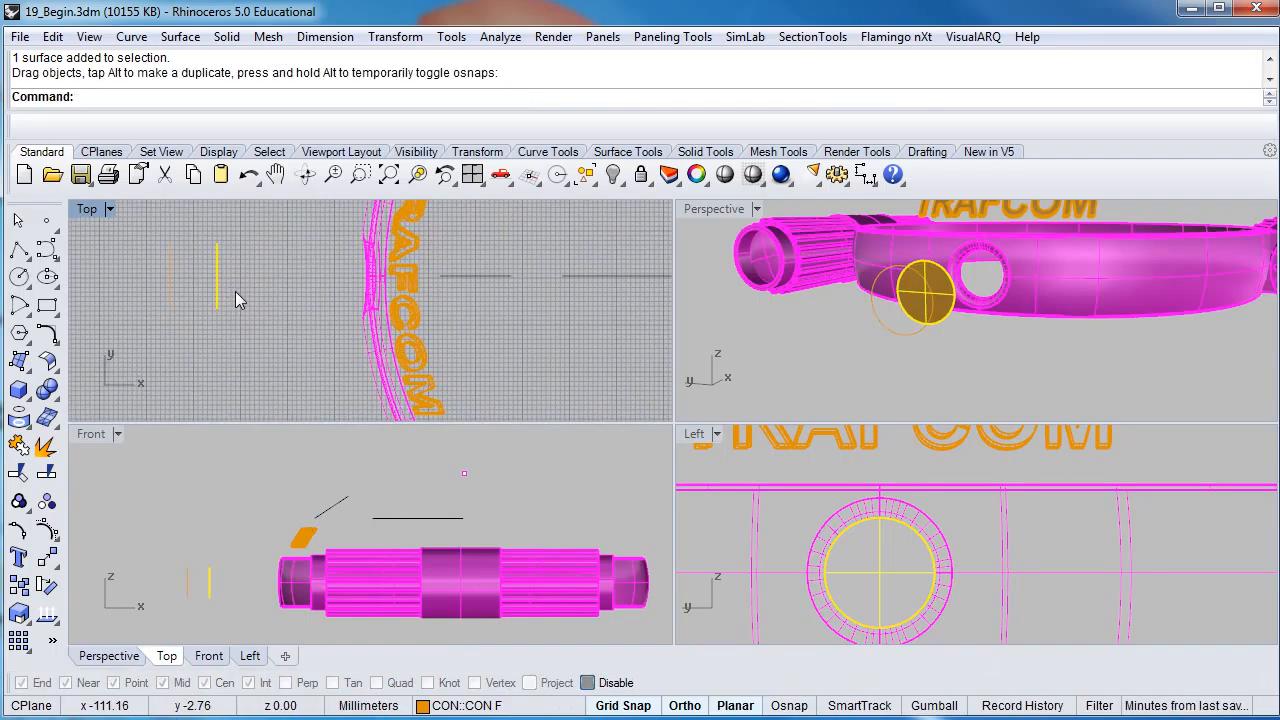
scroll(267, 587, up, 1)
scroll(268, 587, up, 1)
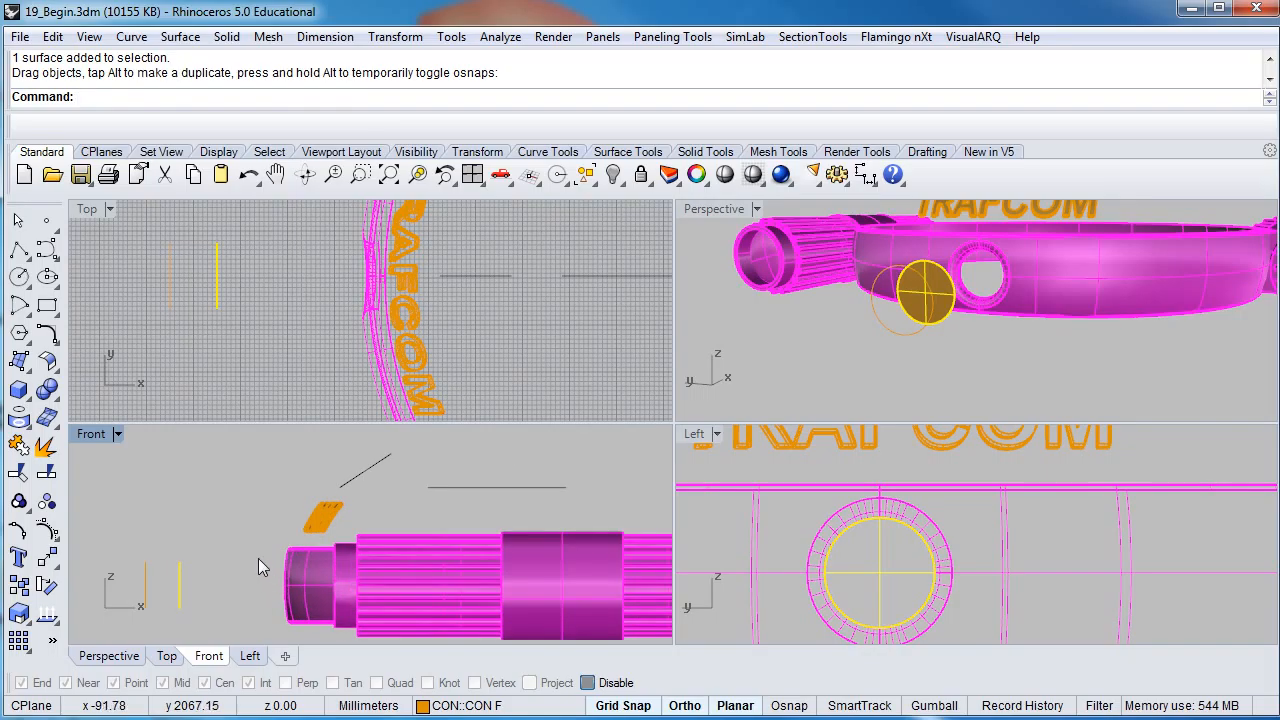
click(101, 436)
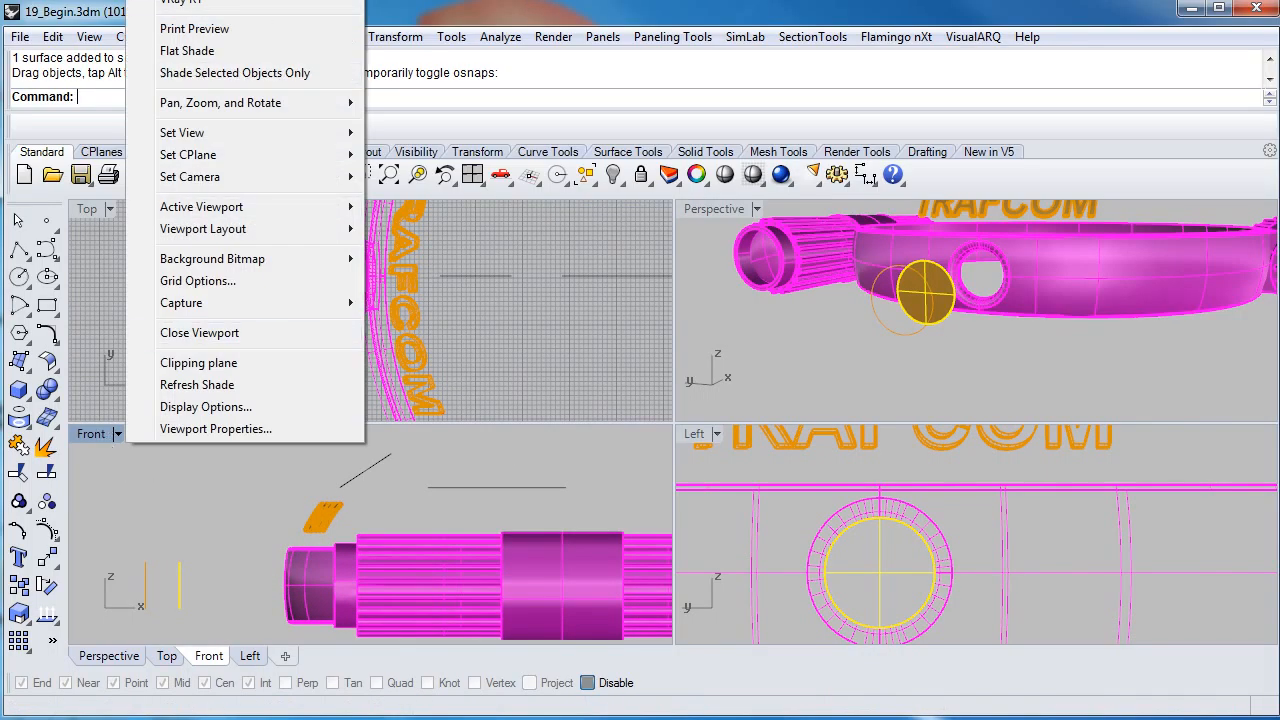
click(200, 0)
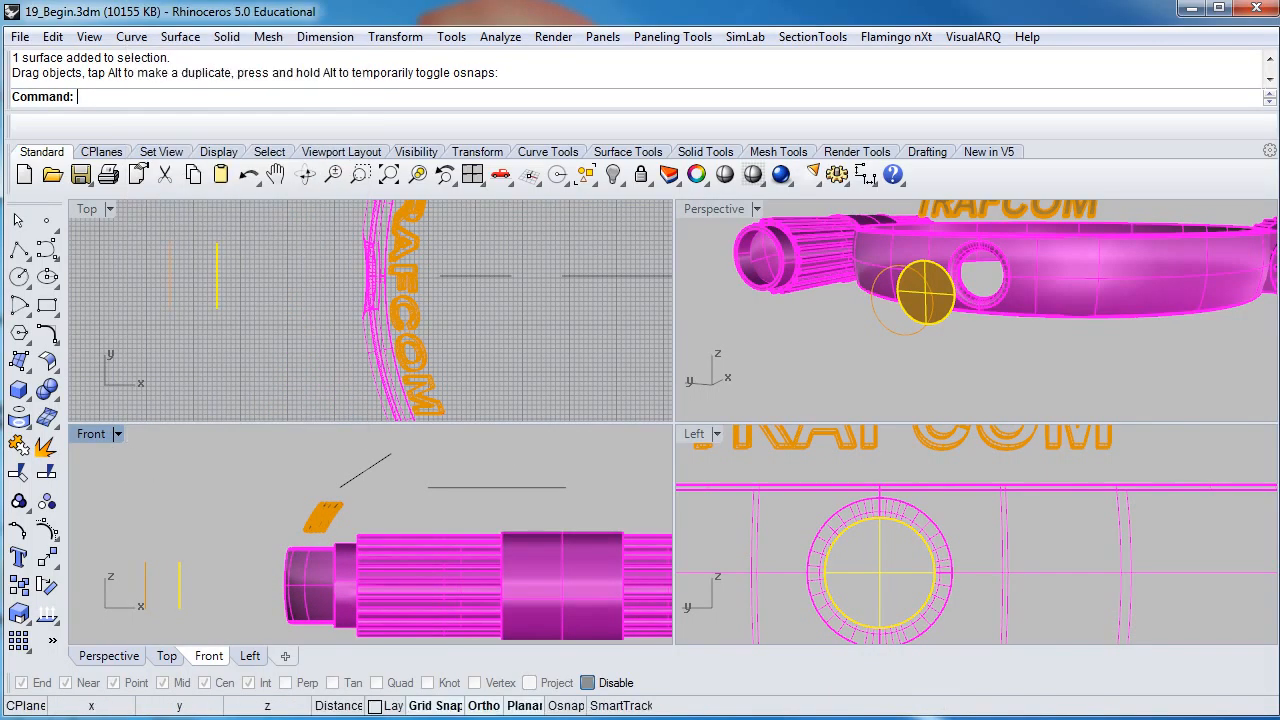
Step: Move the circular surface straight into the ring's hole in the Front view, just inside the wall behind the filleted edge
scroll(209, 541, up, 3)
drag(160, 558, 330, 553)
scroll(320, 546, up, 6)
scroll(306, 547, up, 5)
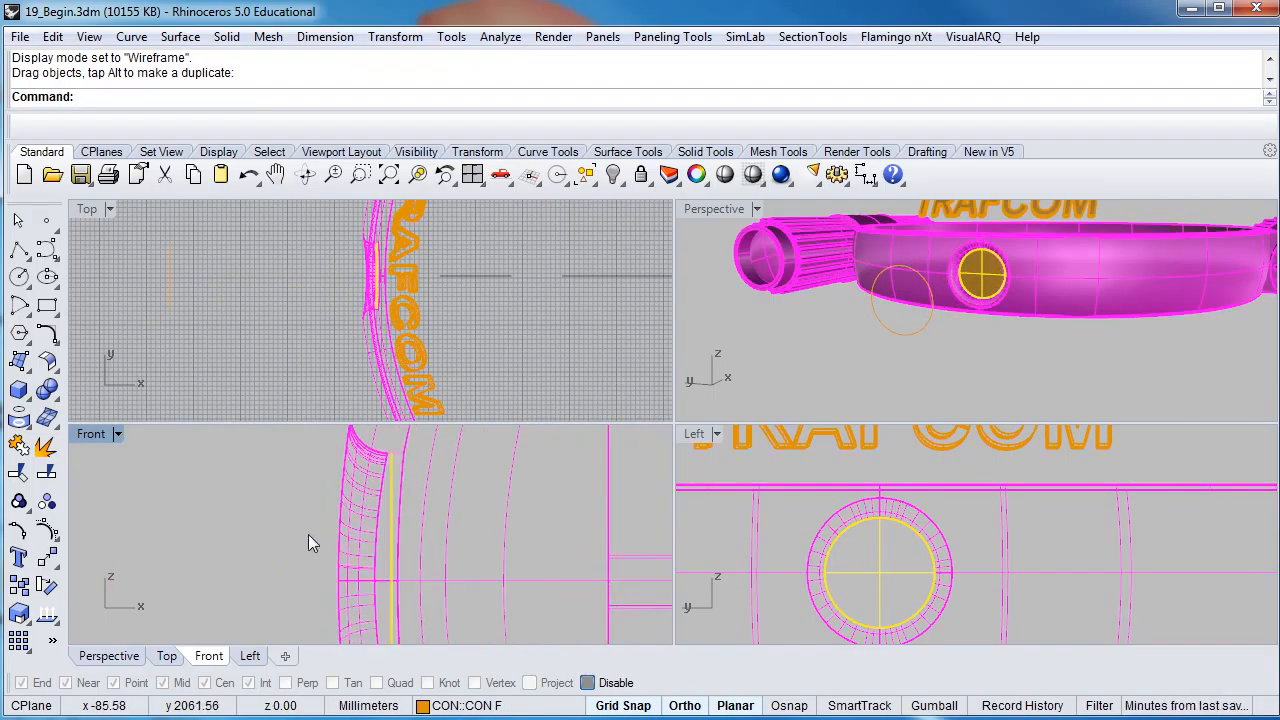
scroll(316, 492, down, 2)
scroll(386, 586, up, 2)
right_drag(360, 506, 341, 553)
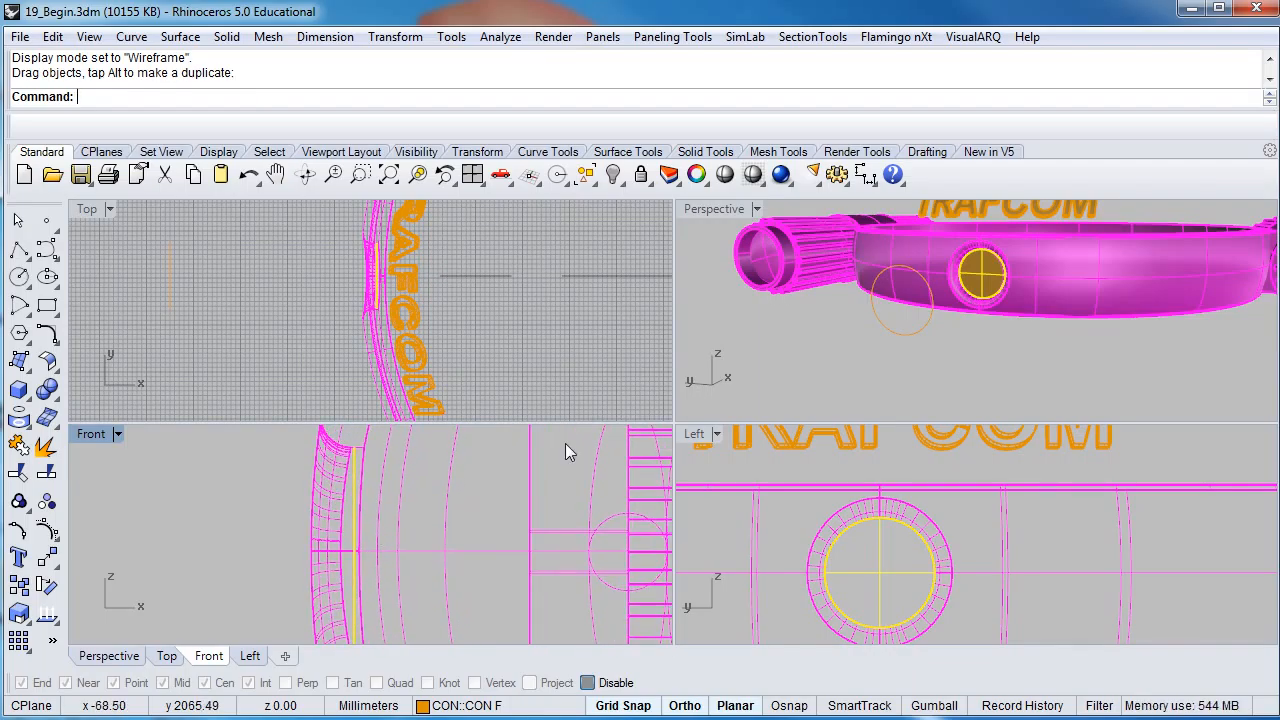
click(838, 342)
scroll(979, 262, up, 5)
scroll(979, 262, down, 5)
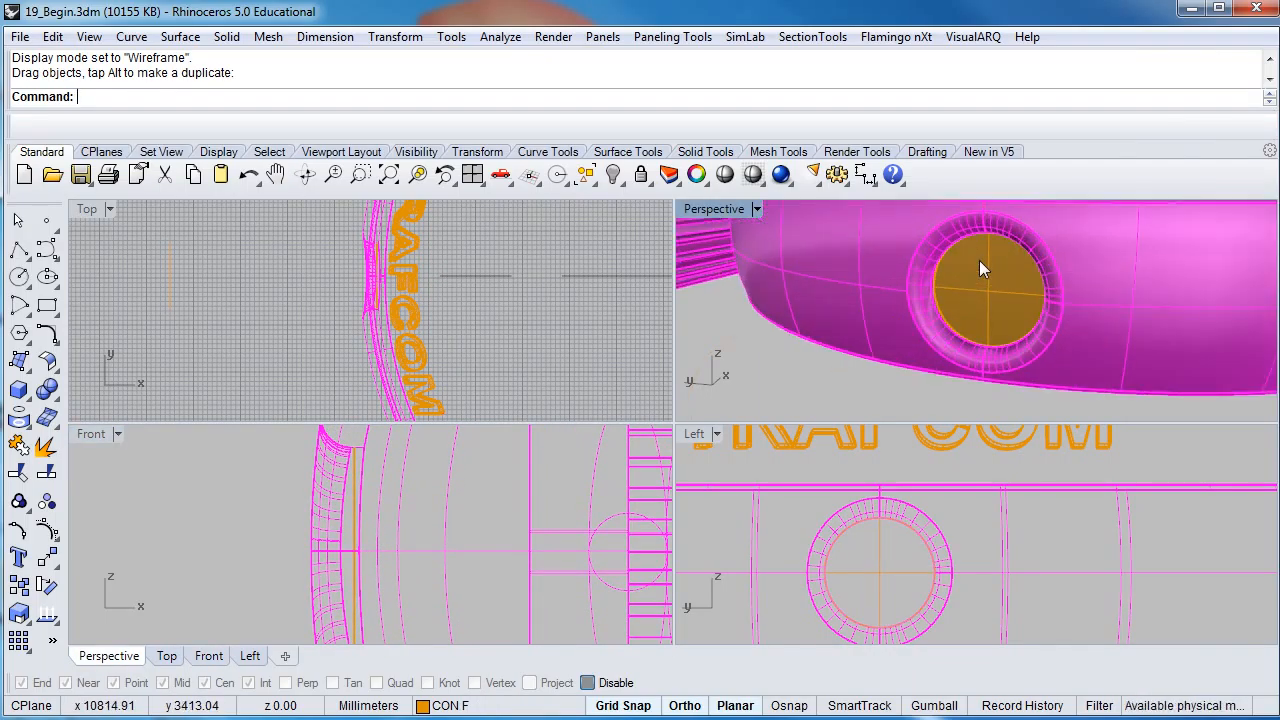